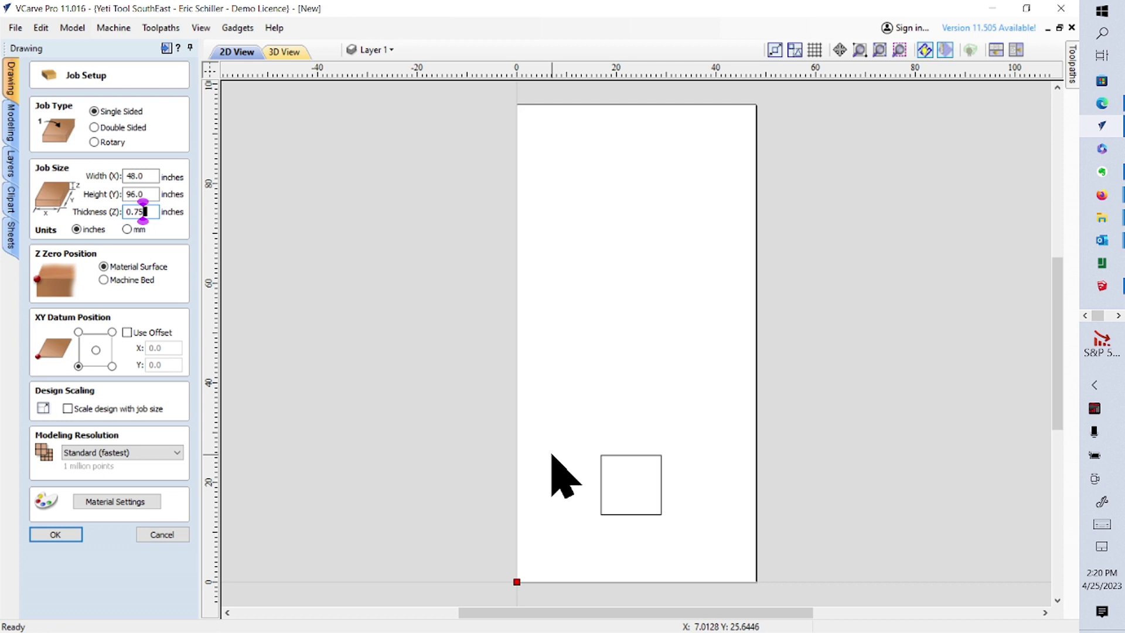
# Confirm the job at 48 x 96 inches, 0.75 inches thick.
pyautogui.click(59, 534)
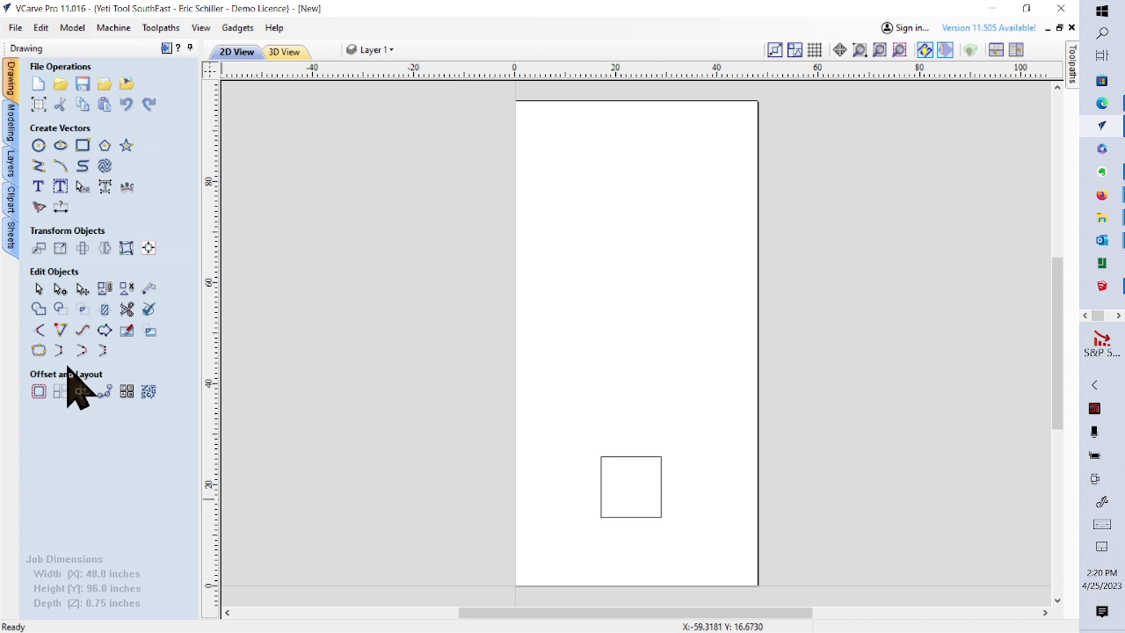
# Start a 2D profile toolpath with cut depth t+.020, giving 0.77 inches.
pyautogui.click(166, 48)
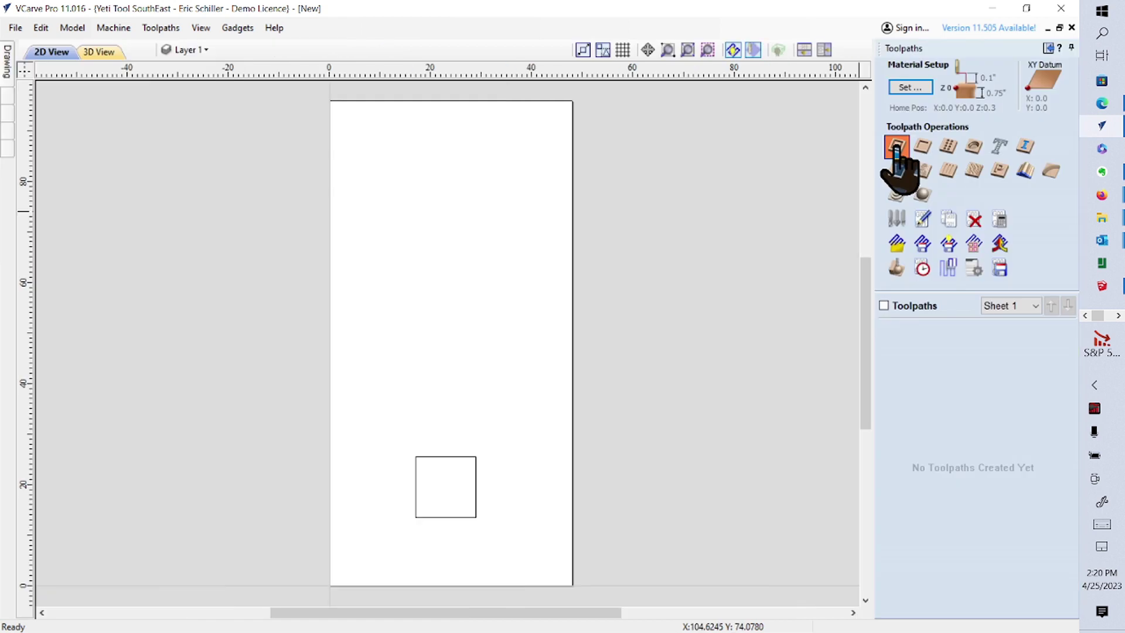
pyautogui.click(896, 146)
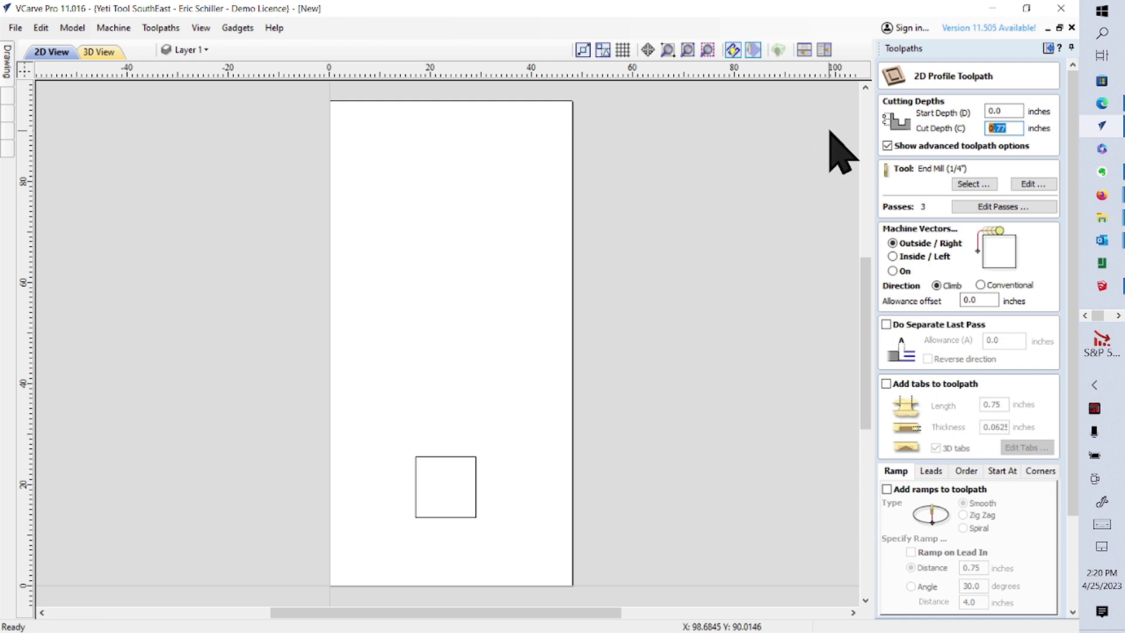
pyautogui.write('t')
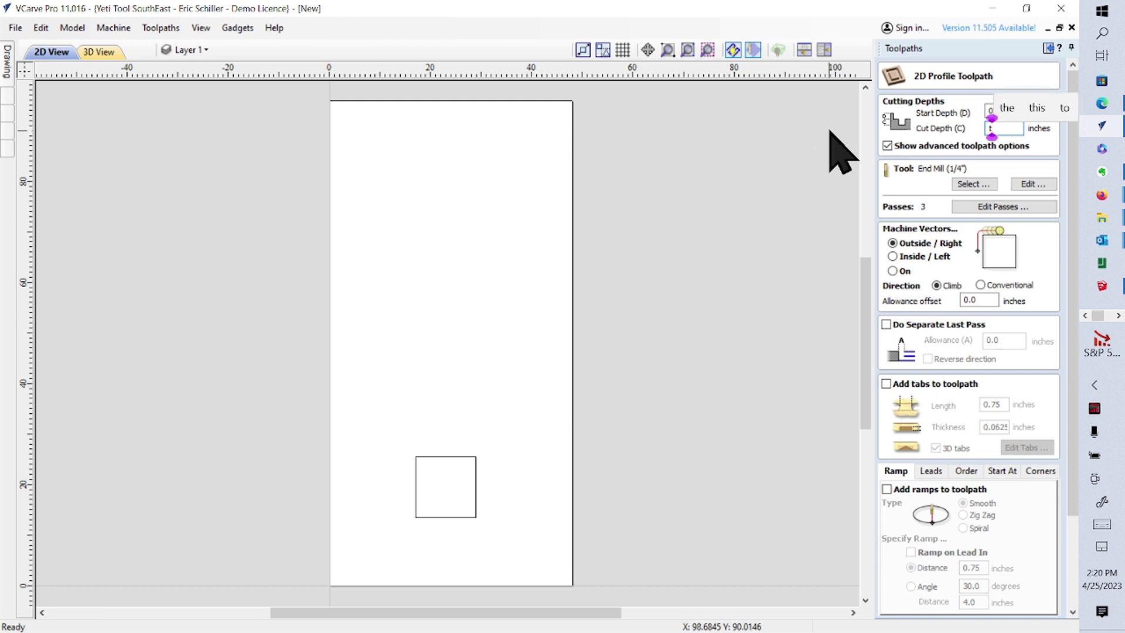
pyautogui.write('+.02')
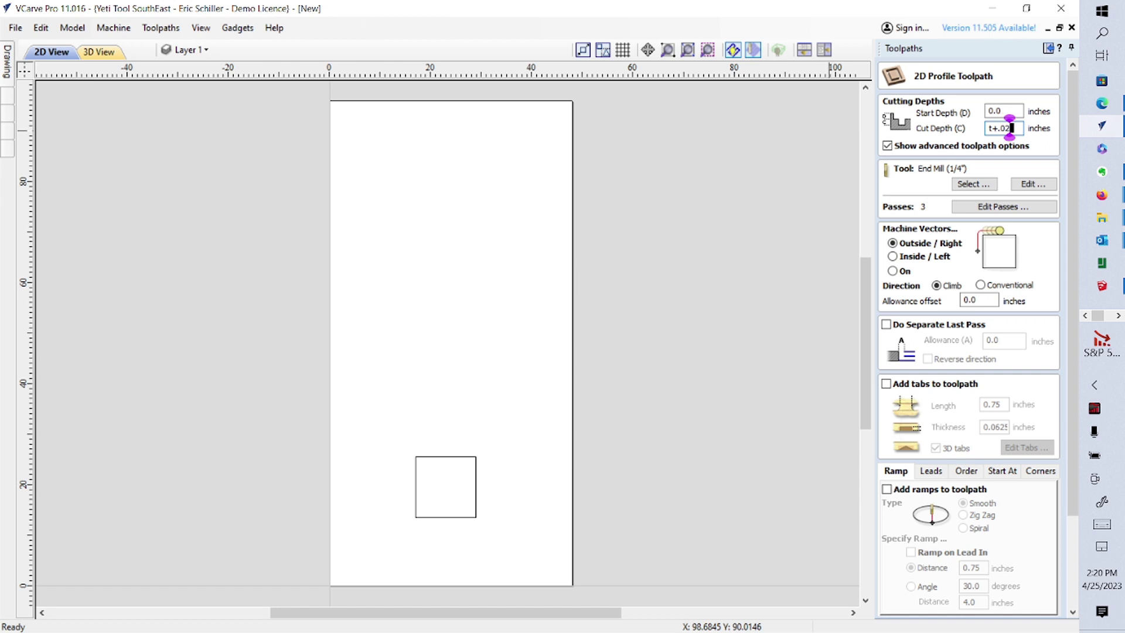
pyautogui.write('0')
pyautogui.press('Return')
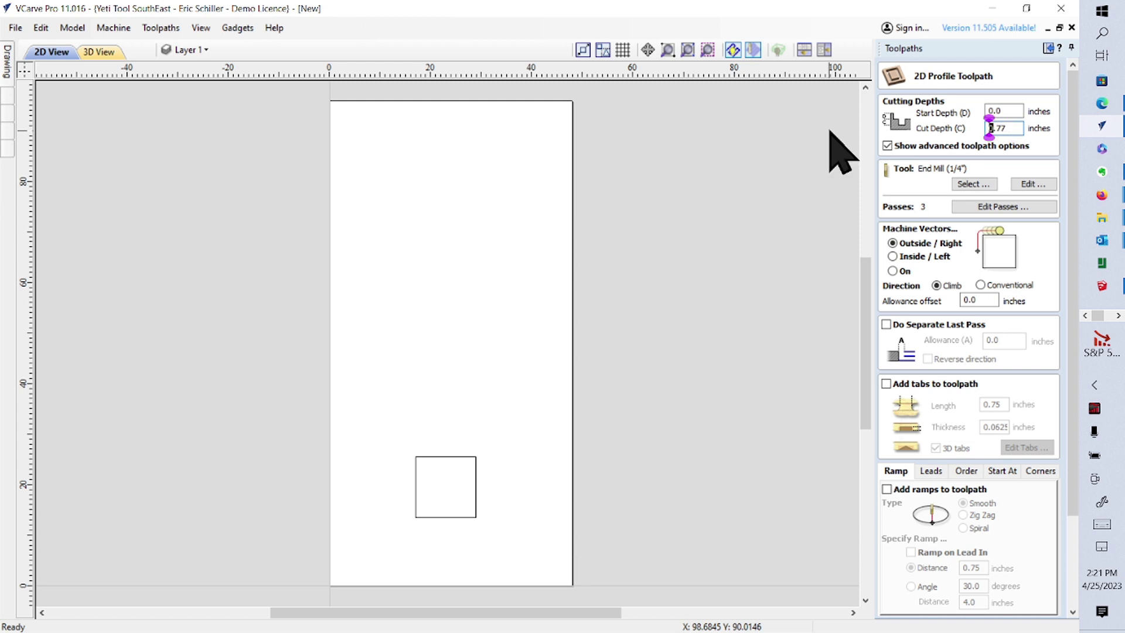
pyautogui.click(985, 209)
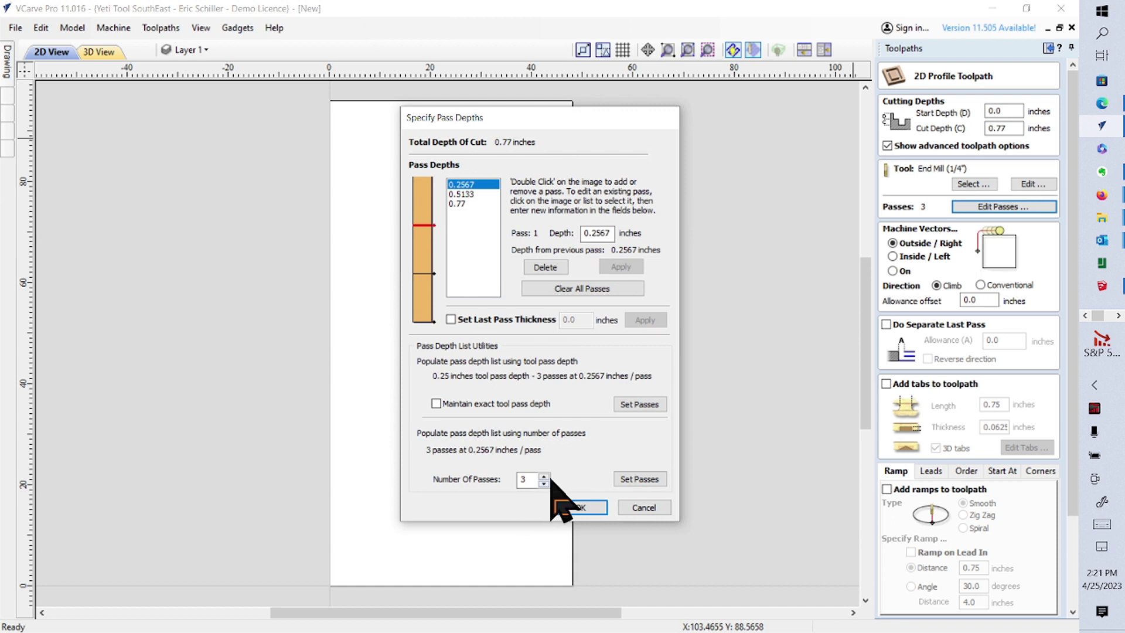
# Change the profile to 4 passes of 0.1925 inches and verify the pass depths.
pyautogui.click(545, 476)
pyautogui.click(571, 507)
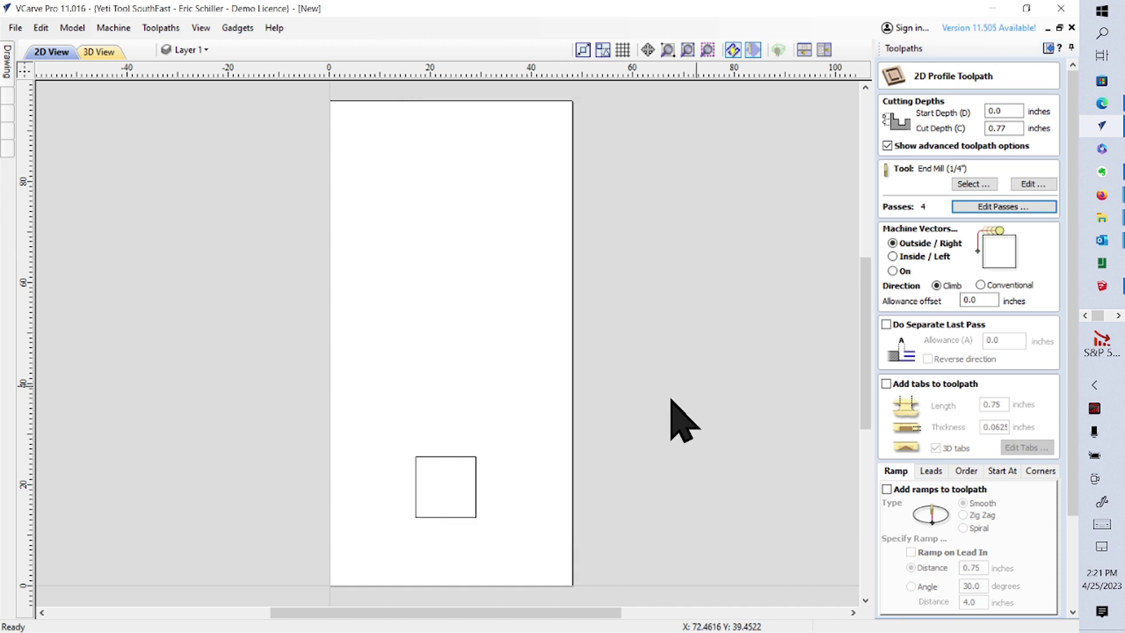
pyautogui.click(1003, 207)
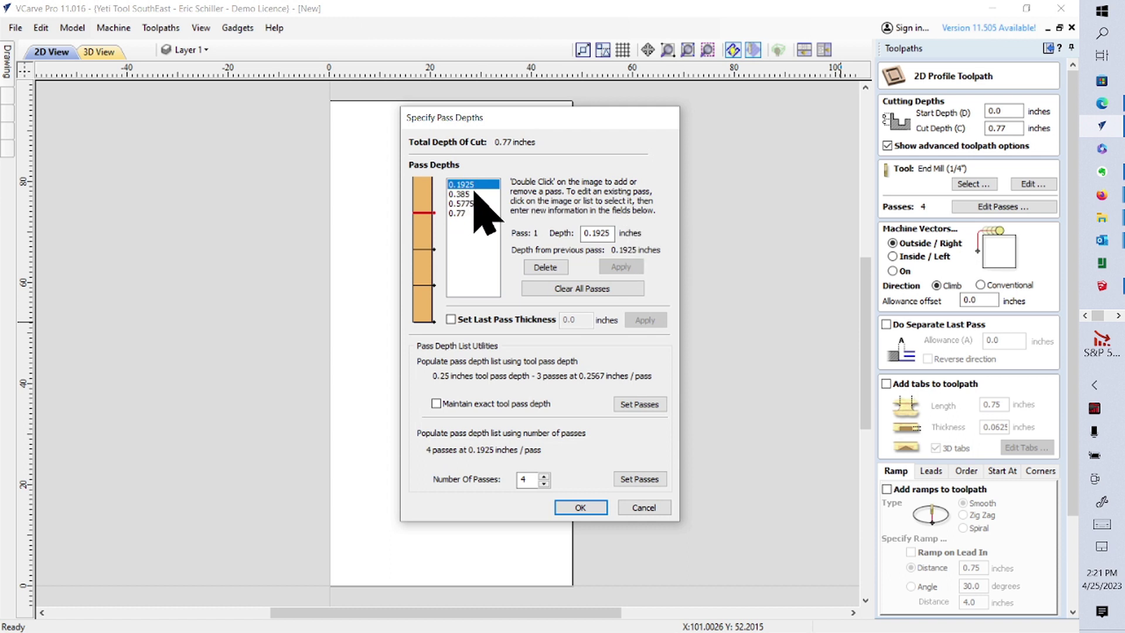
pyautogui.click(579, 508)
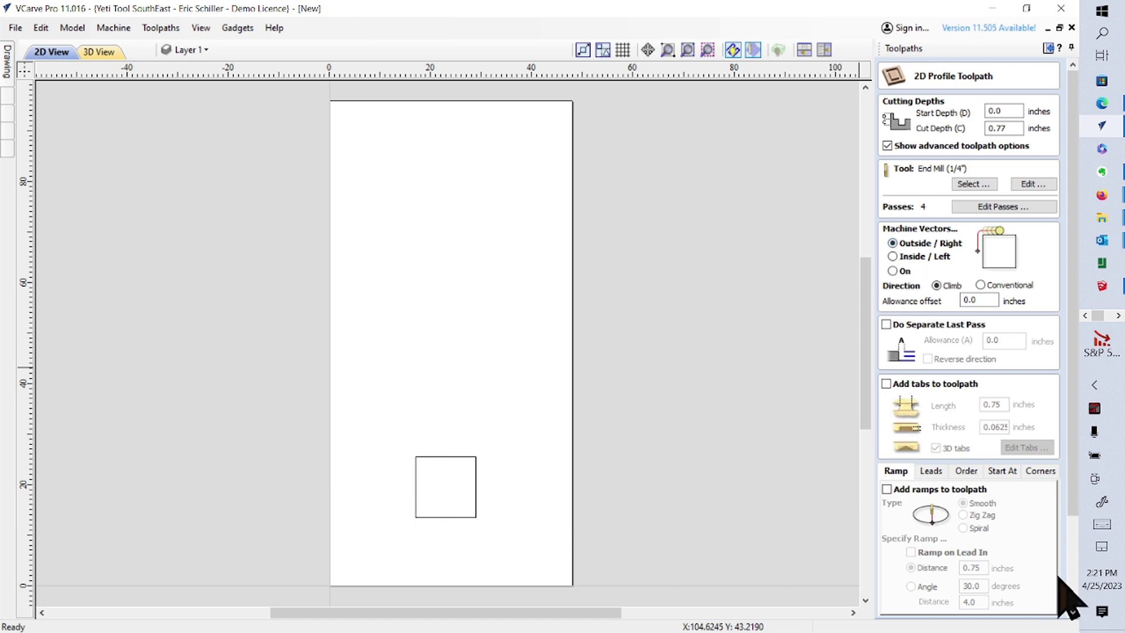
# Add ramps and name the toolpath 'Profile cutout - p25DS'.
pyautogui.click(887, 489)
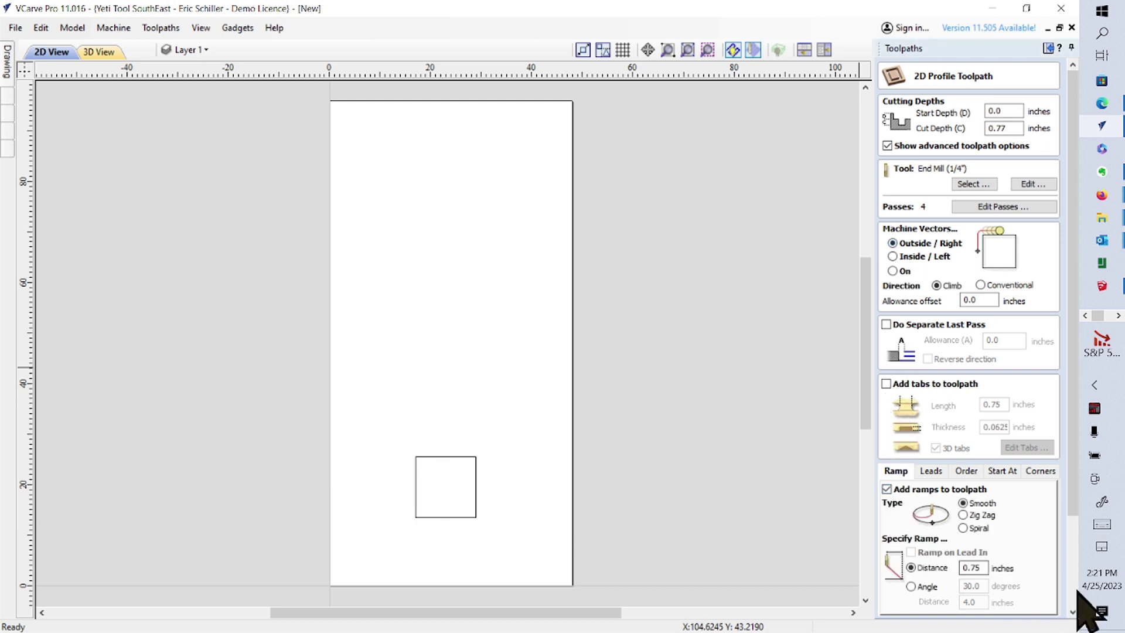
pyautogui.scroll(-3, 1070, 592)
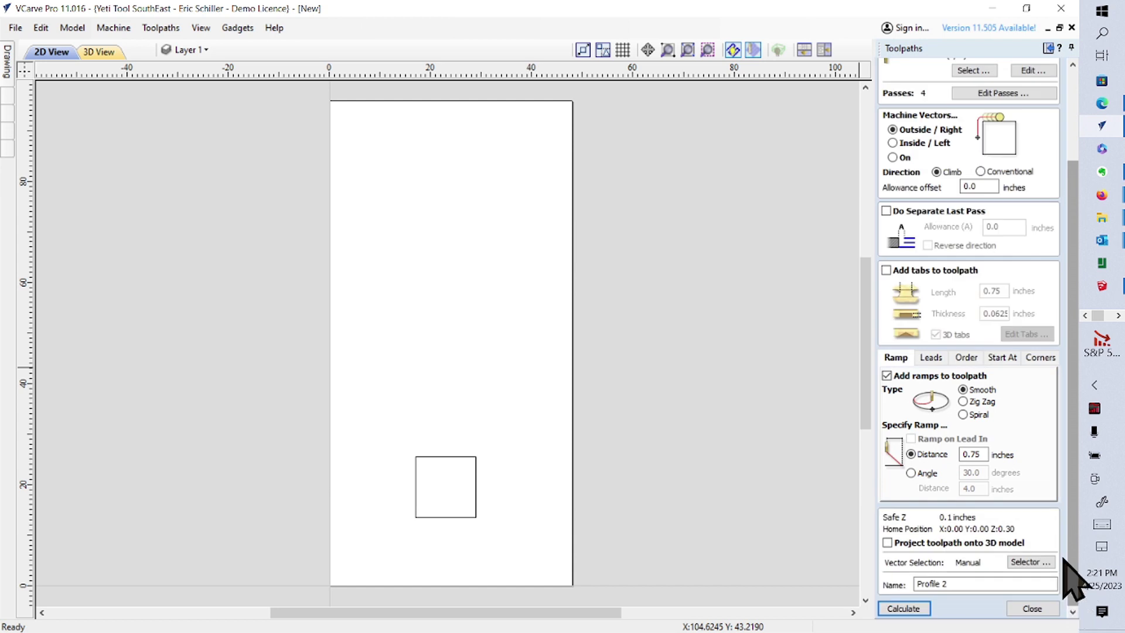
pyautogui.moveTo(957, 584); pyautogui.dragTo(846, 584)
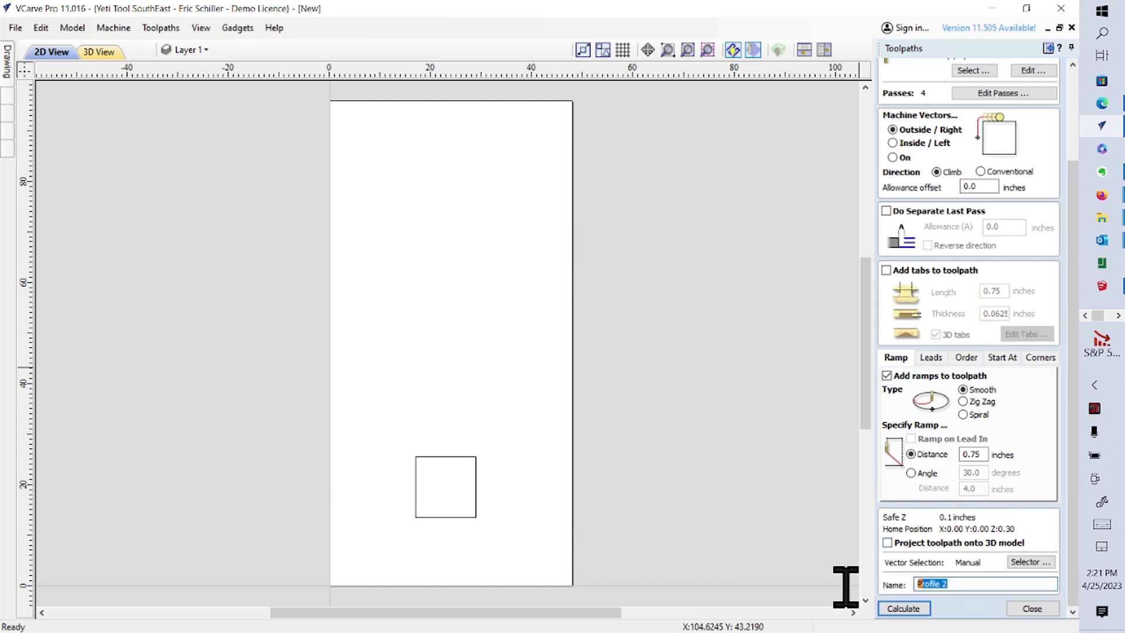
pyautogui.write('Profile')
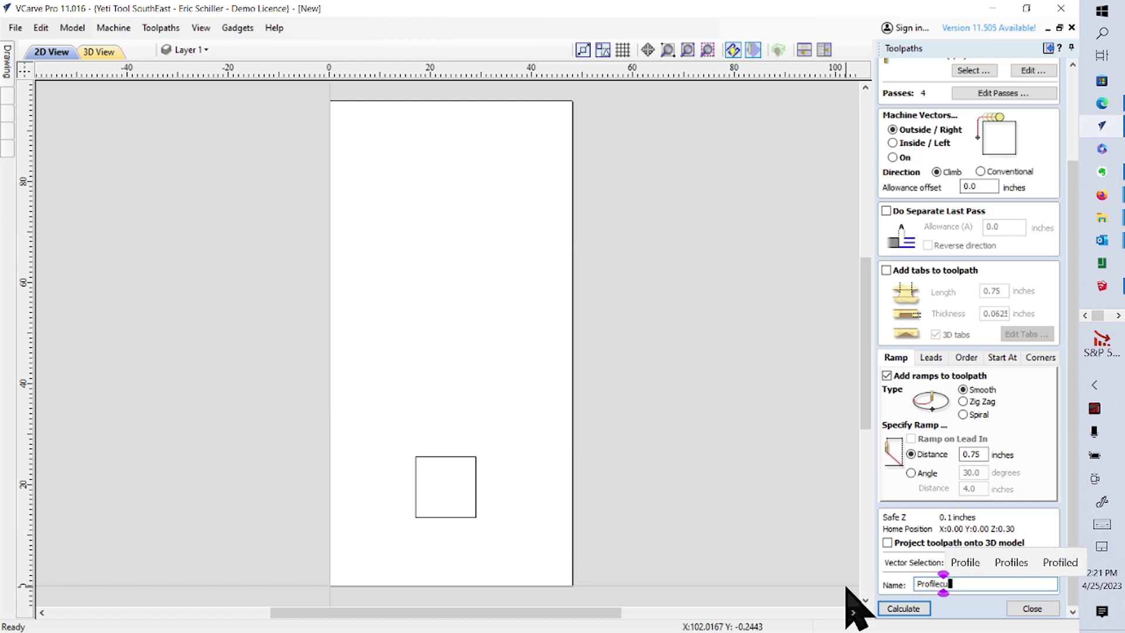
pyautogui.write(' cutout')
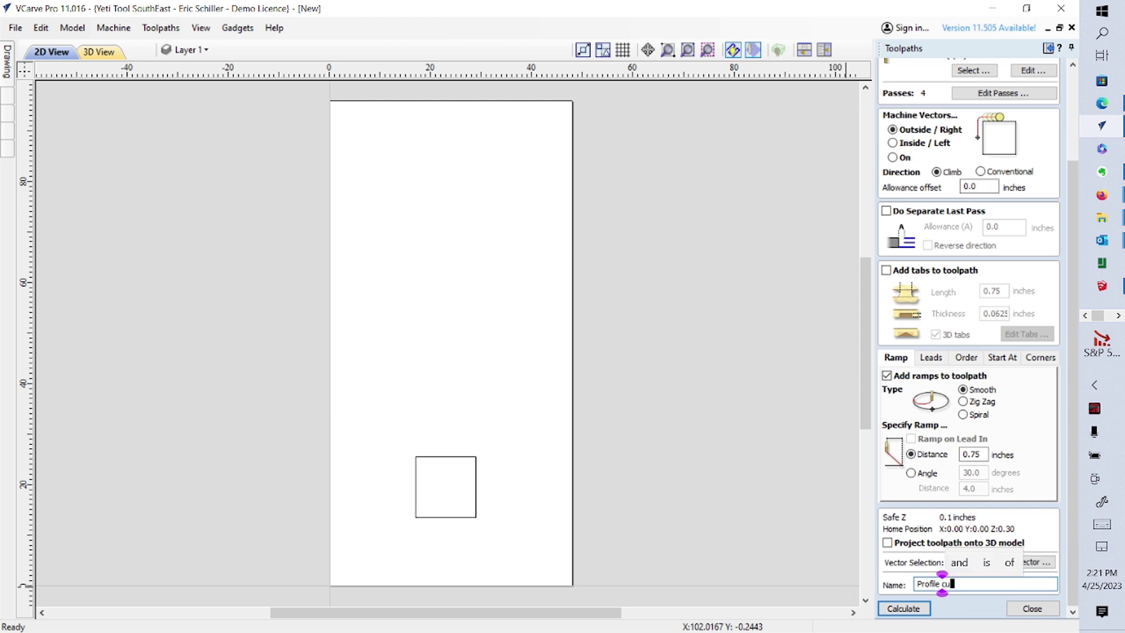
pyautogui.write(' -')
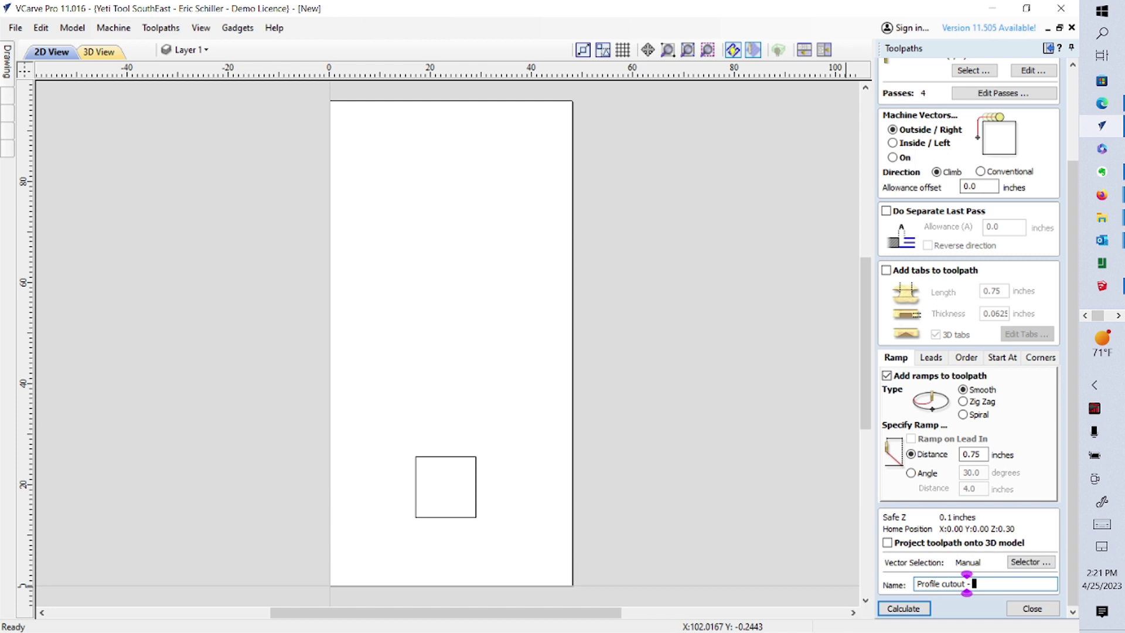
pyautogui.write(' p25DS')
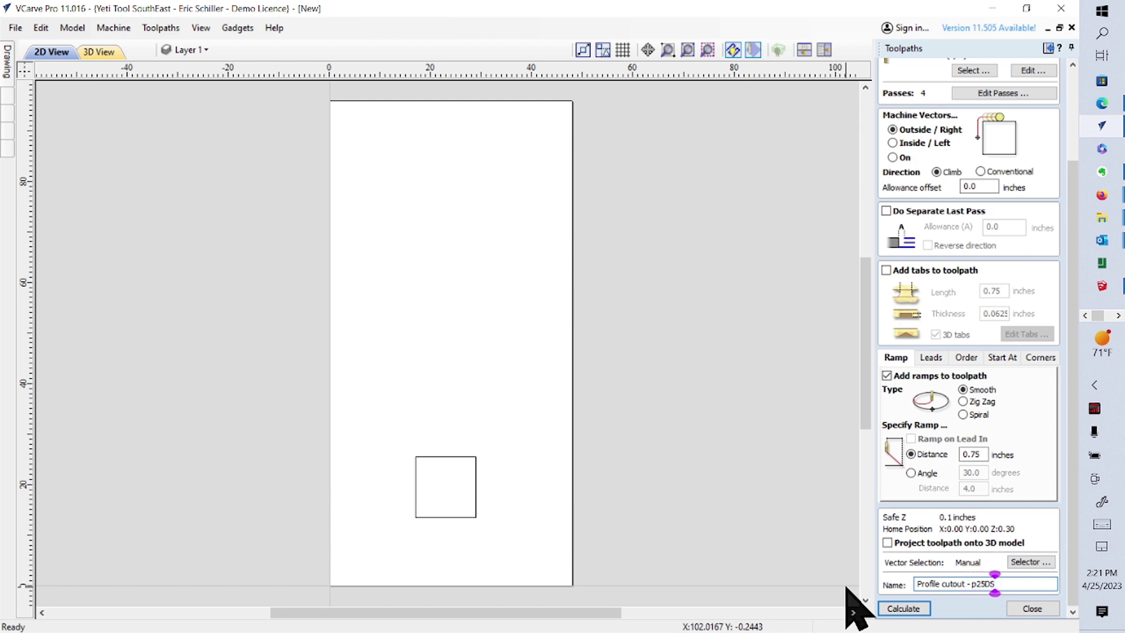
# Select the square and calculate the profile, accepting the cut-through warning.
pyautogui.click(899, 609)
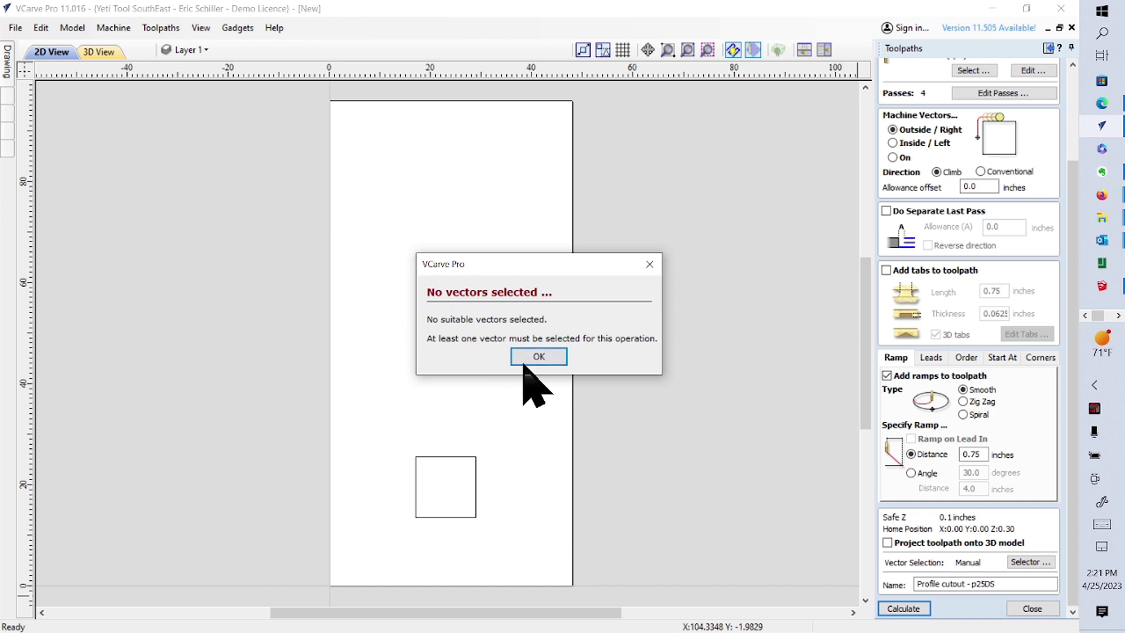
pyautogui.press('Return')
pyautogui.click(451, 457)
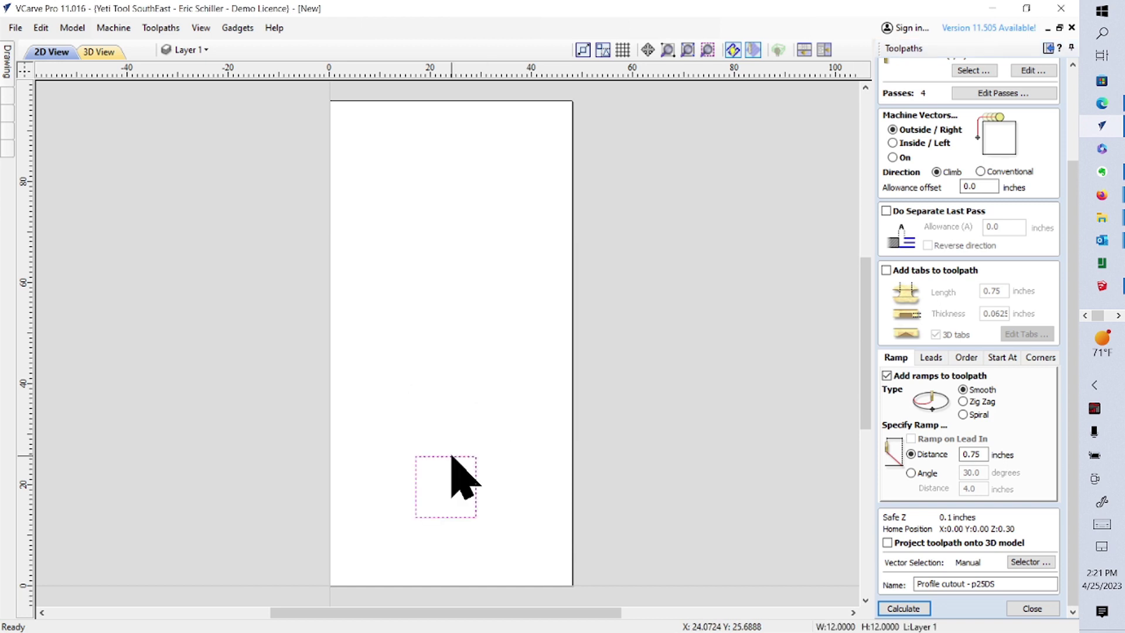
pyautogui.click(902, 608)
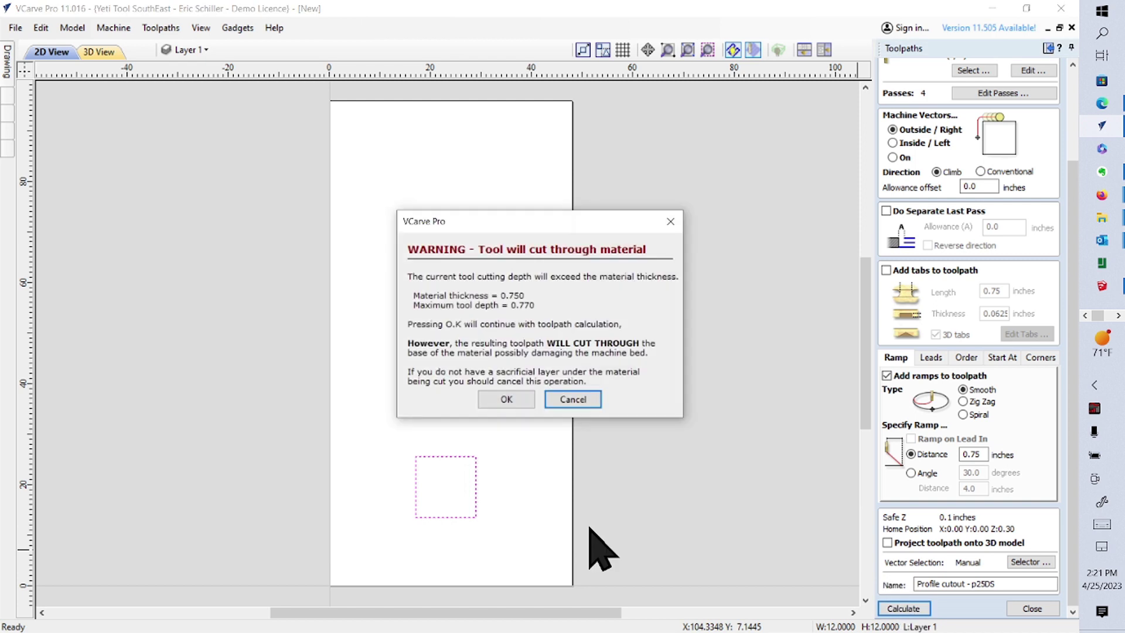
pyautogui.click(495, 398)
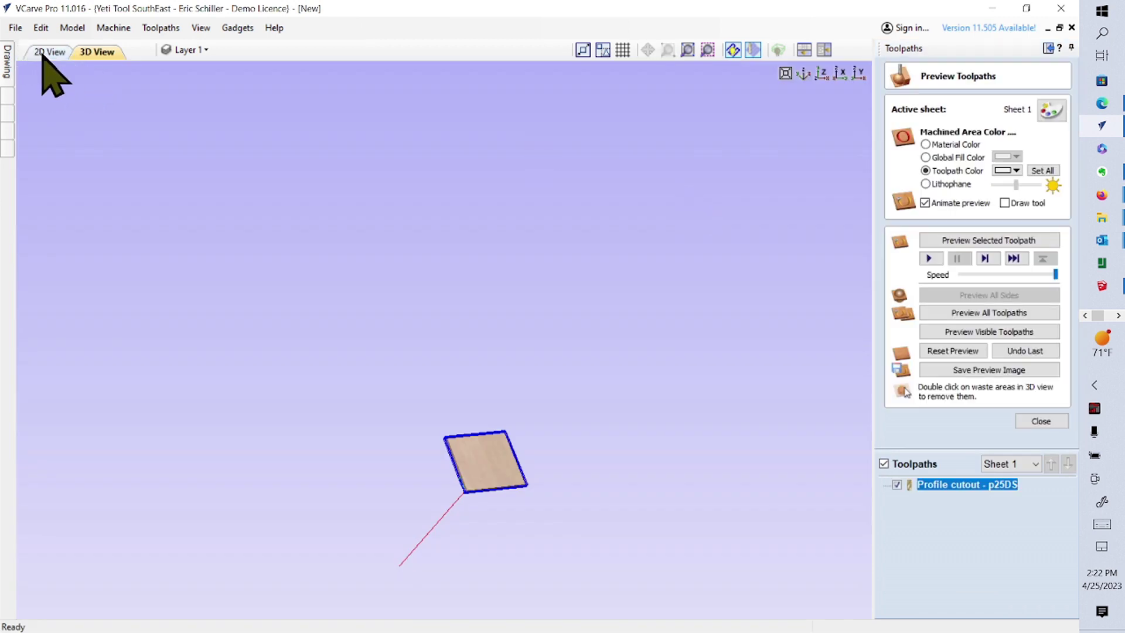
# Reset the 3D preview to uncut material and return to the 2D sheet view.
pyautogui.click(43, 54)
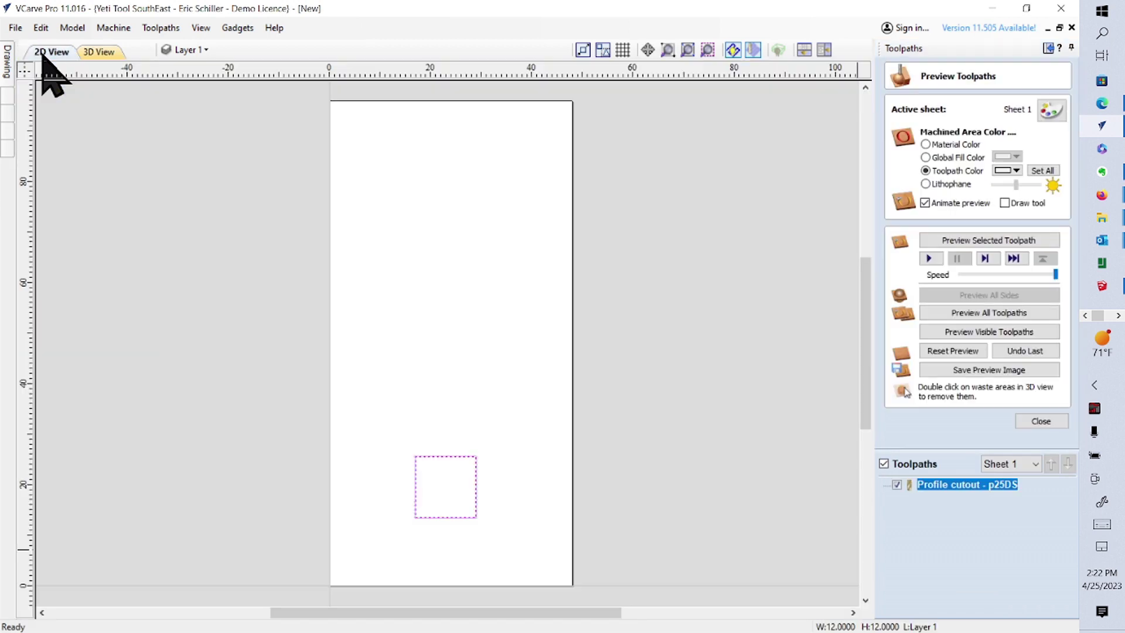
pyautogui.click(91, 53)
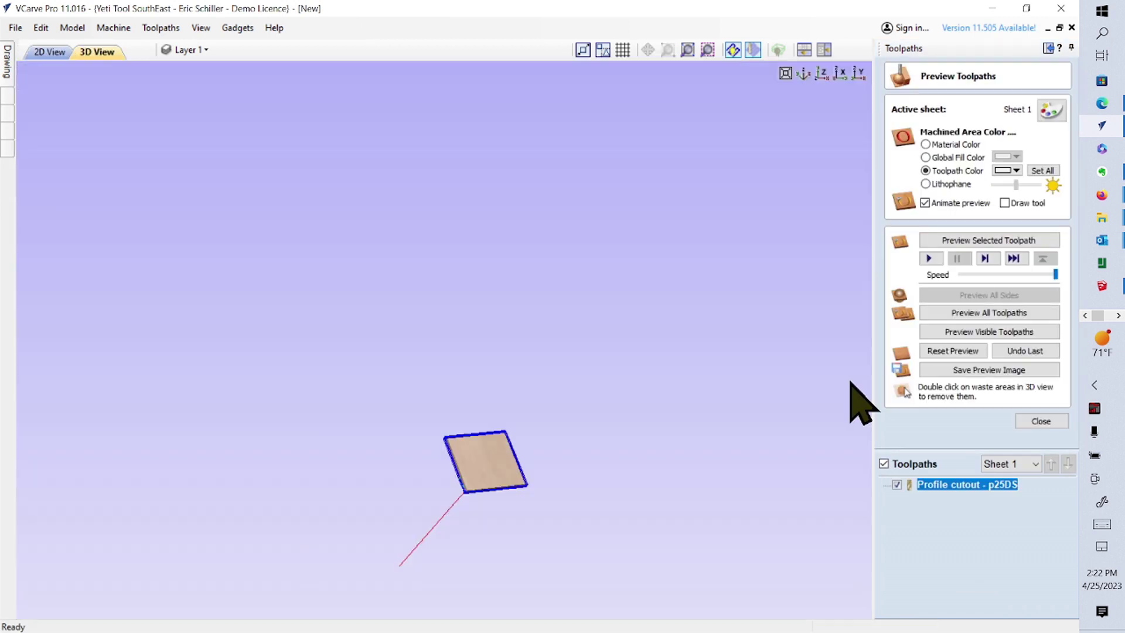
pyautogui.click(963, 354)
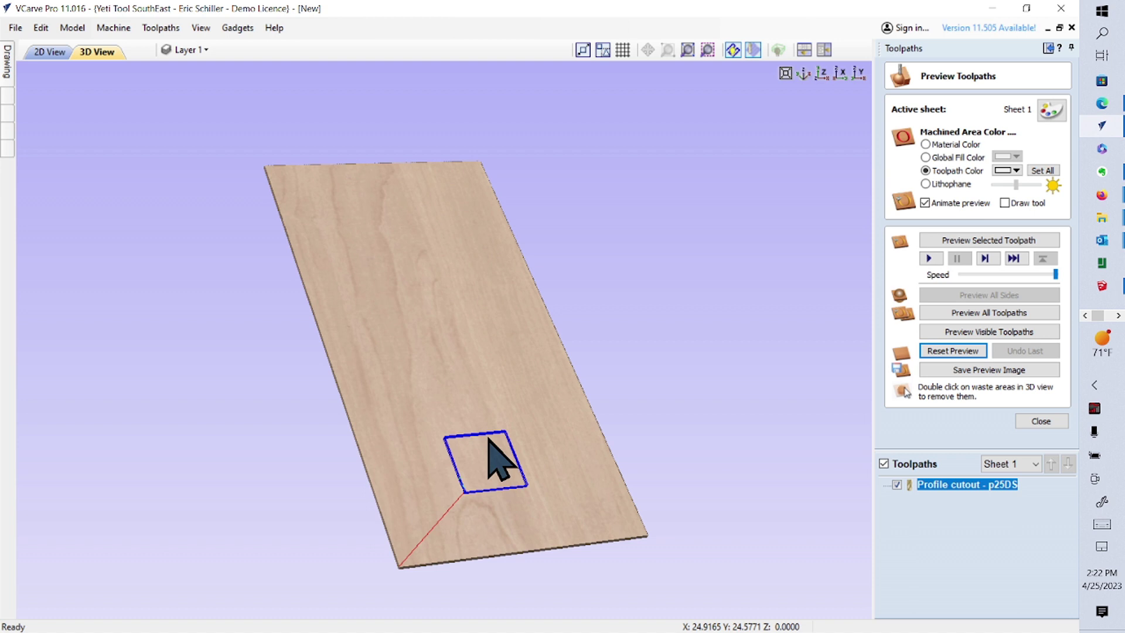
pyautogui.click(55, 68)
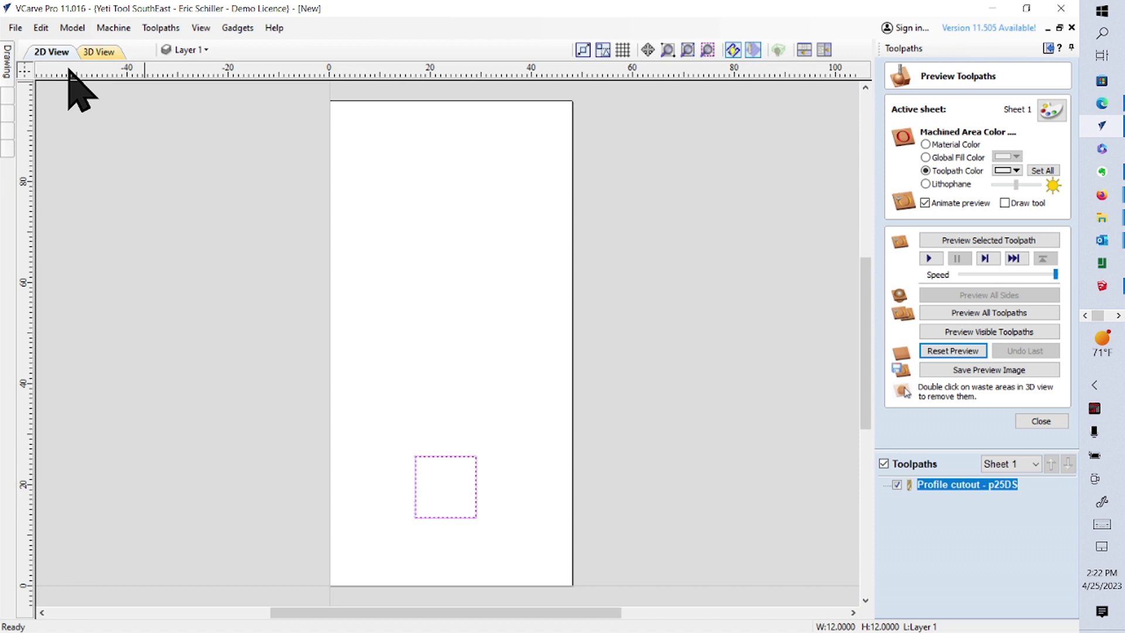
pyautogui.scroll(5, 390, 488)
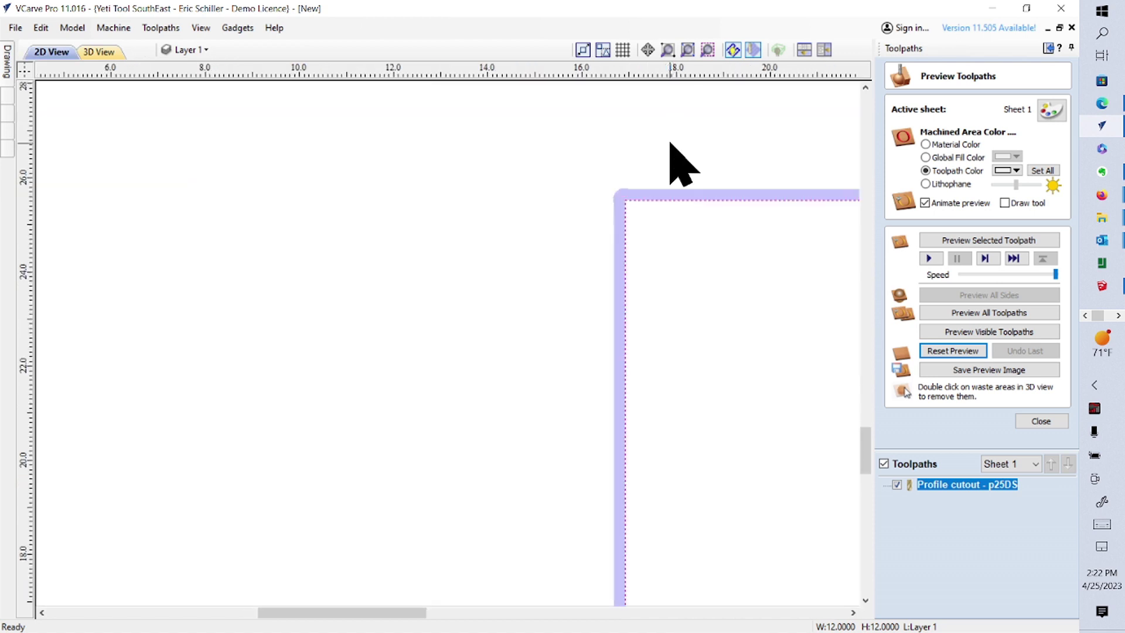
# Toggle the cutout toolpath's visibility and drawing style in the 2D view.
pyautogui.click(897, 485)
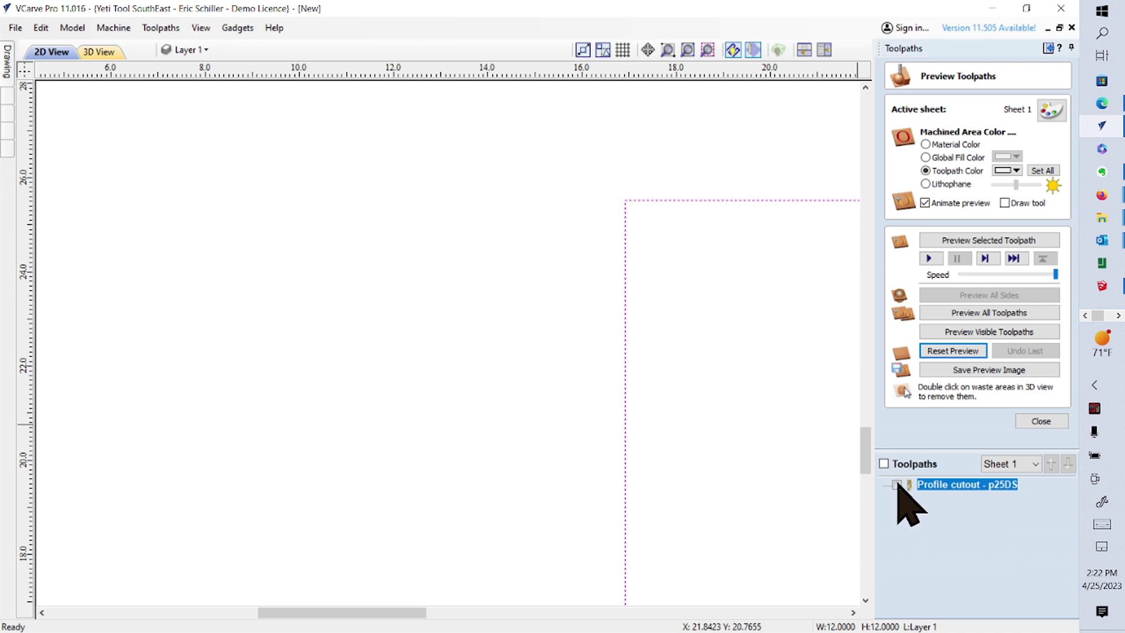
pyautogui.click(897, 485)
pyautogui.click(897, 484)
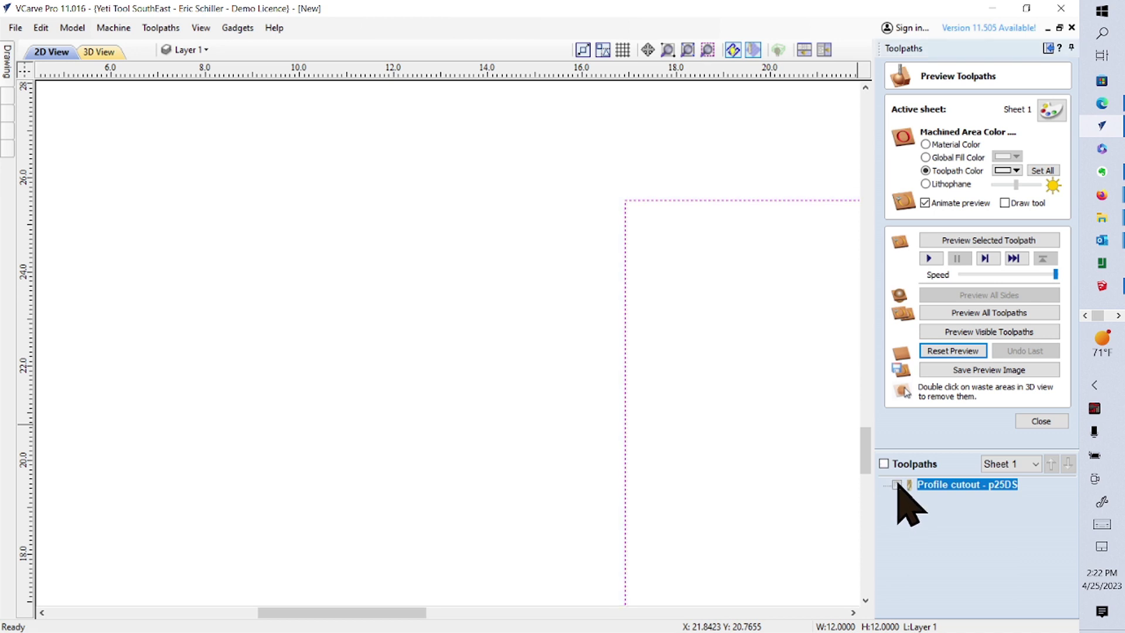
pyautogui.click(732, 50)
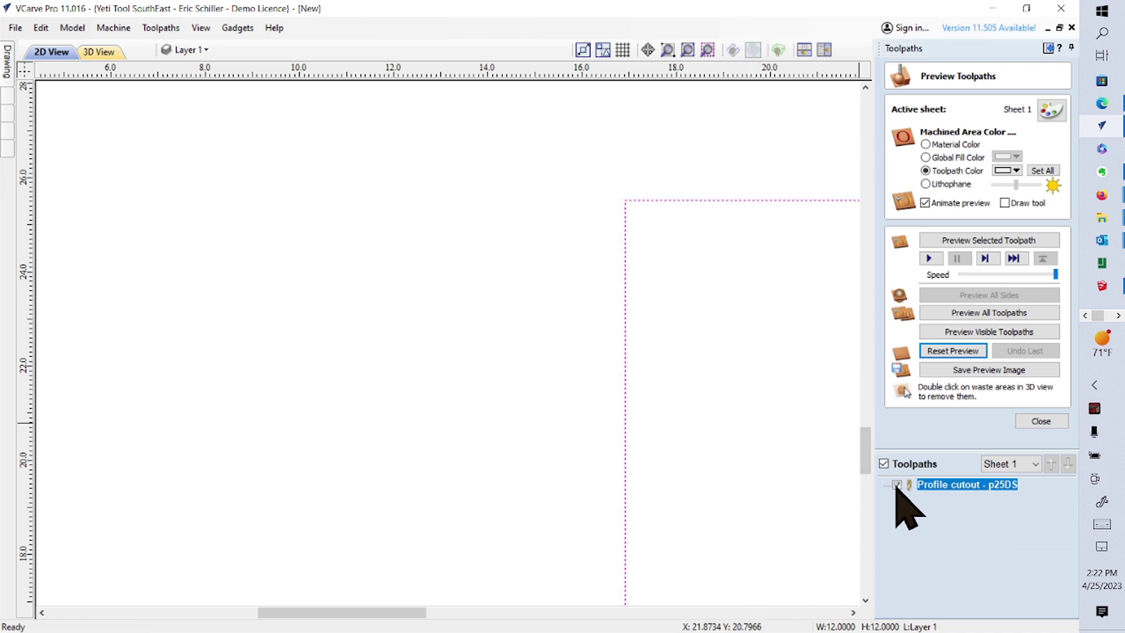
pyautogui.click(733, 49)
pyautogui.click(733, 50)
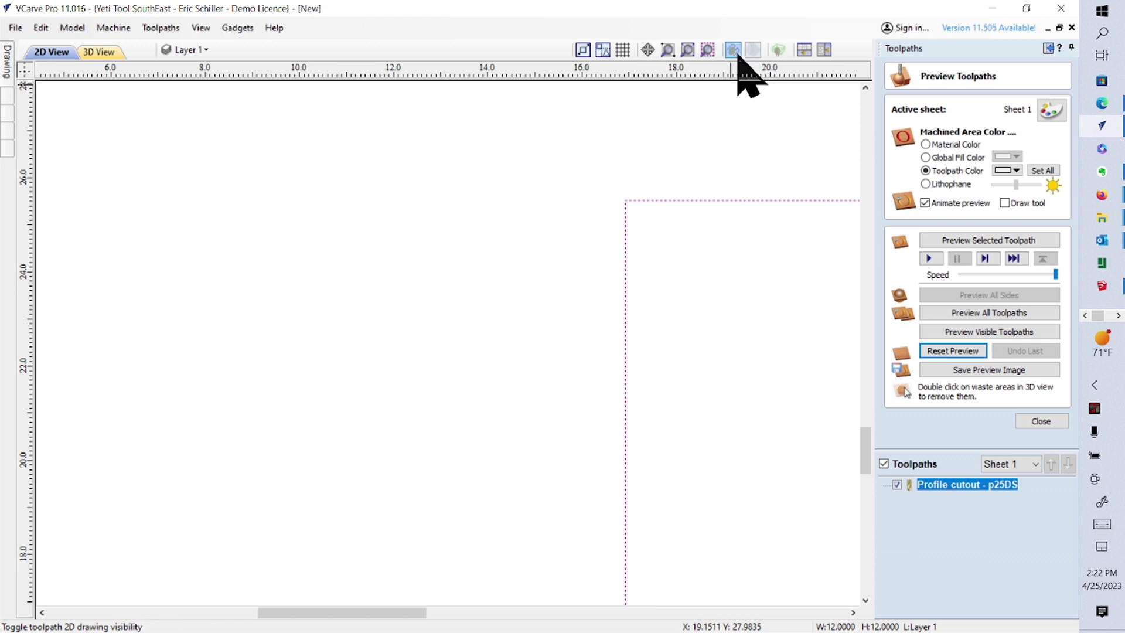
pyautogui.click(753, 50)
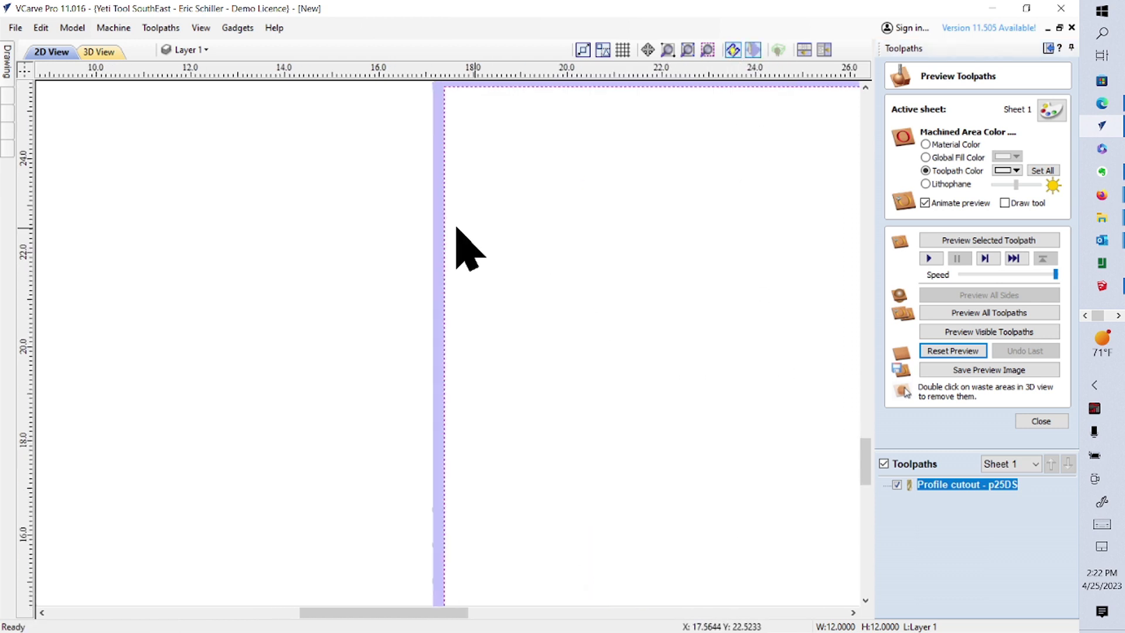
# Show the toolpath corner as a line with direction arrows and reopen Profile cutout - p25DS.
pyautogui.moveTo(457, 227); pyautogui.dragTo(431, 343, button='middle')
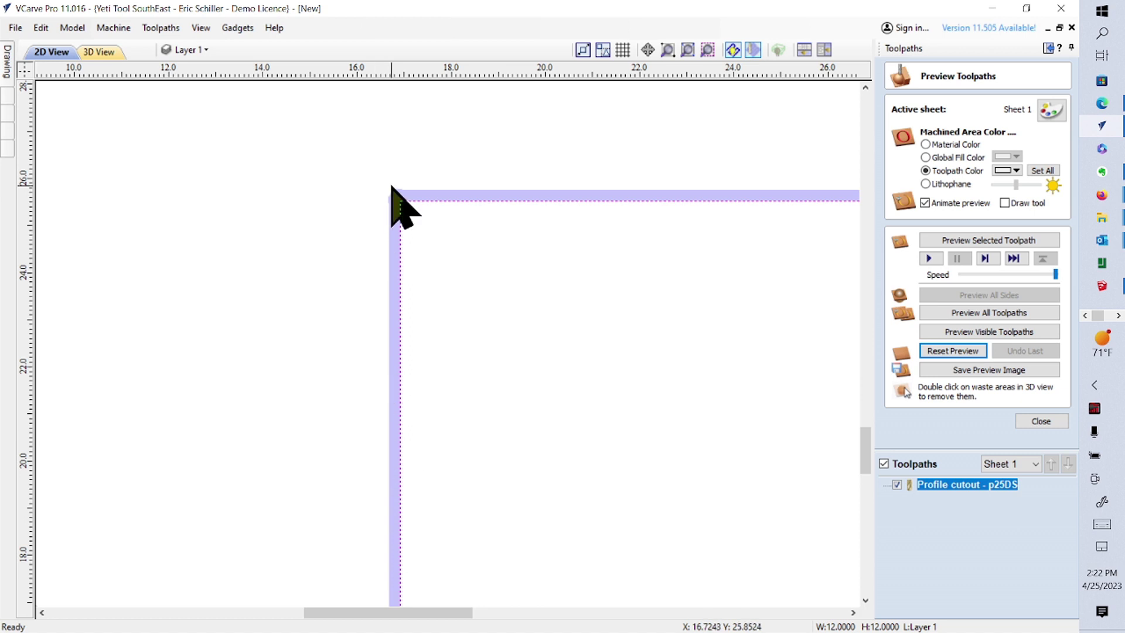
pyautogui.click(753, 51)
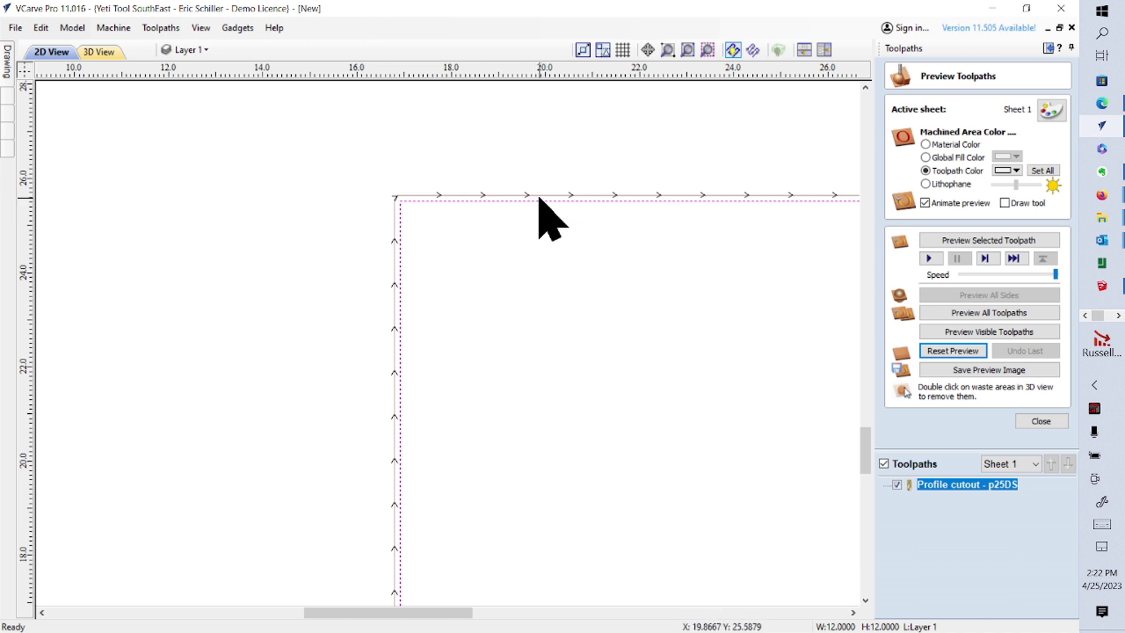
pyautogui.doubleClick(951, 487)
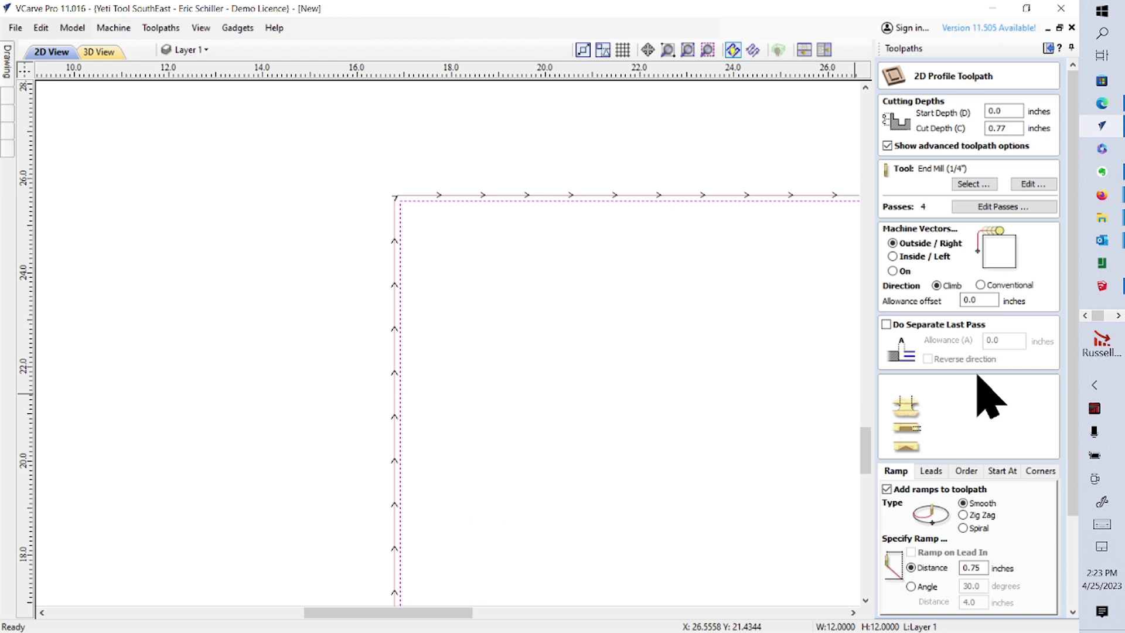
# Enable a separate last pass with 0.020-inch allowance and recalculate the cutout.
pyautogui.click(886, 324)
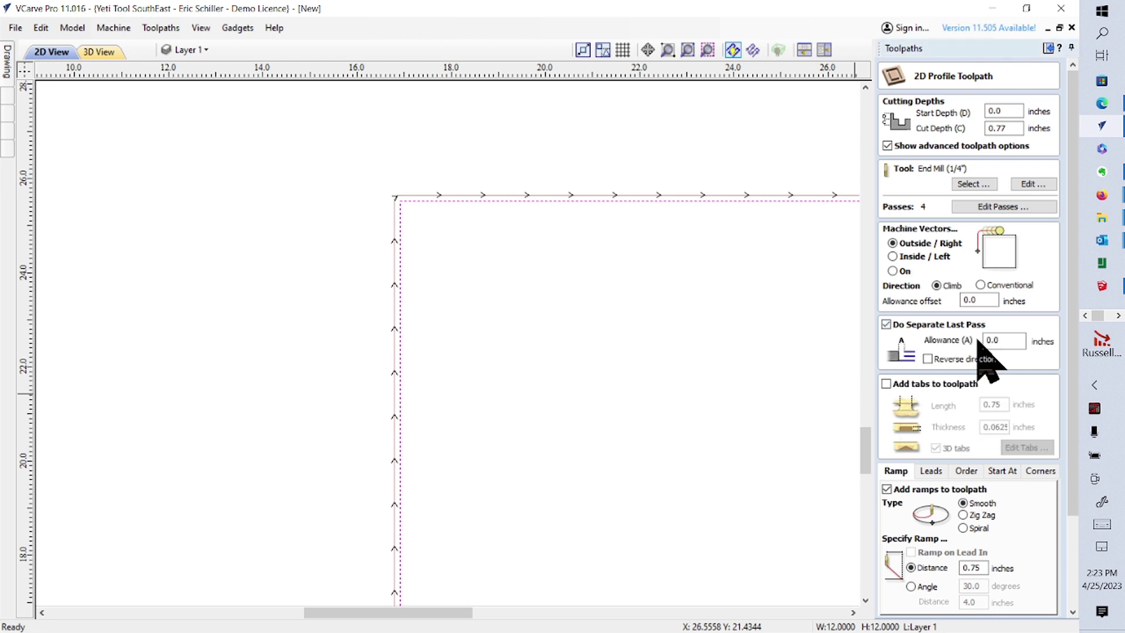
pyautogui.click(1018, 340)
pyautogui.write('20')
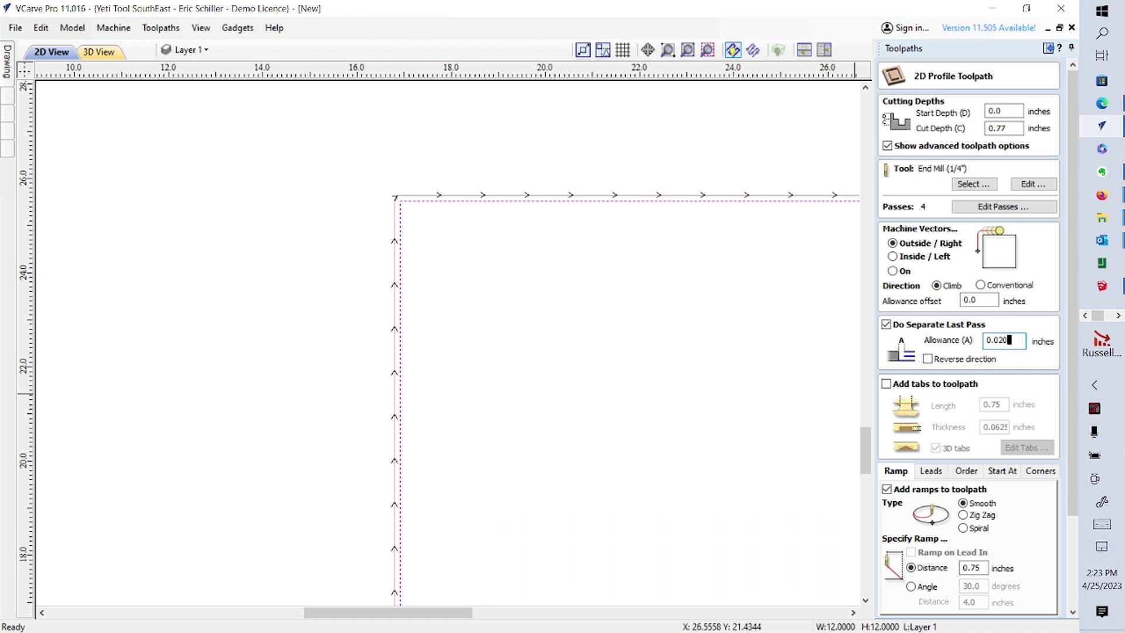
pyautogui.doubleClick(1003, 339)
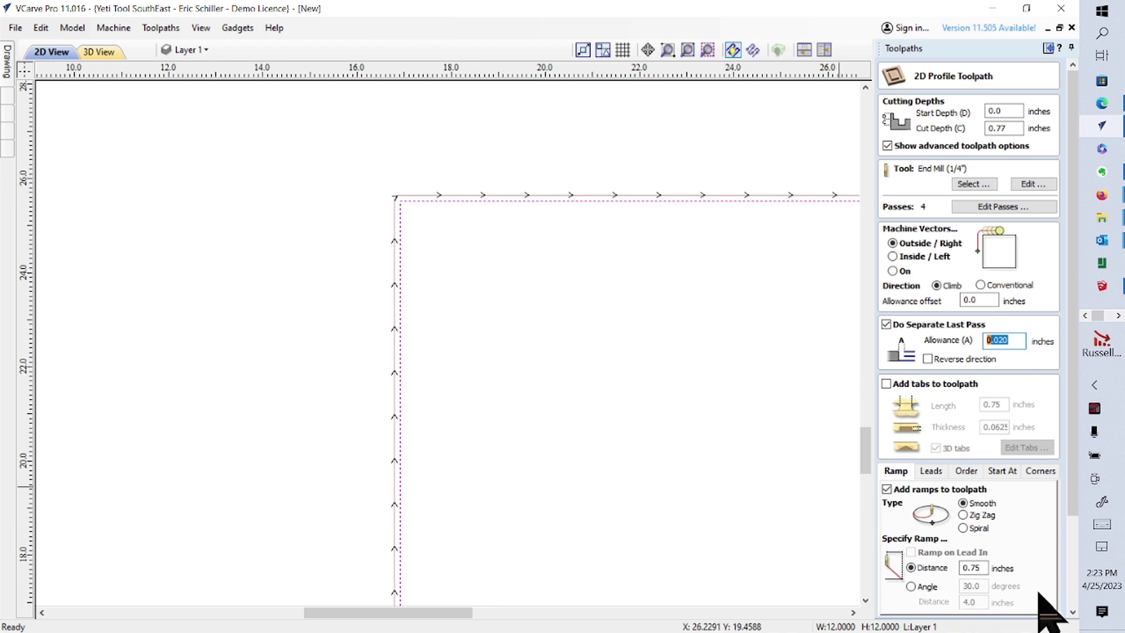
pyautogui.scroll(-3, 1039, 593)
pyautogui.click(902, 608)
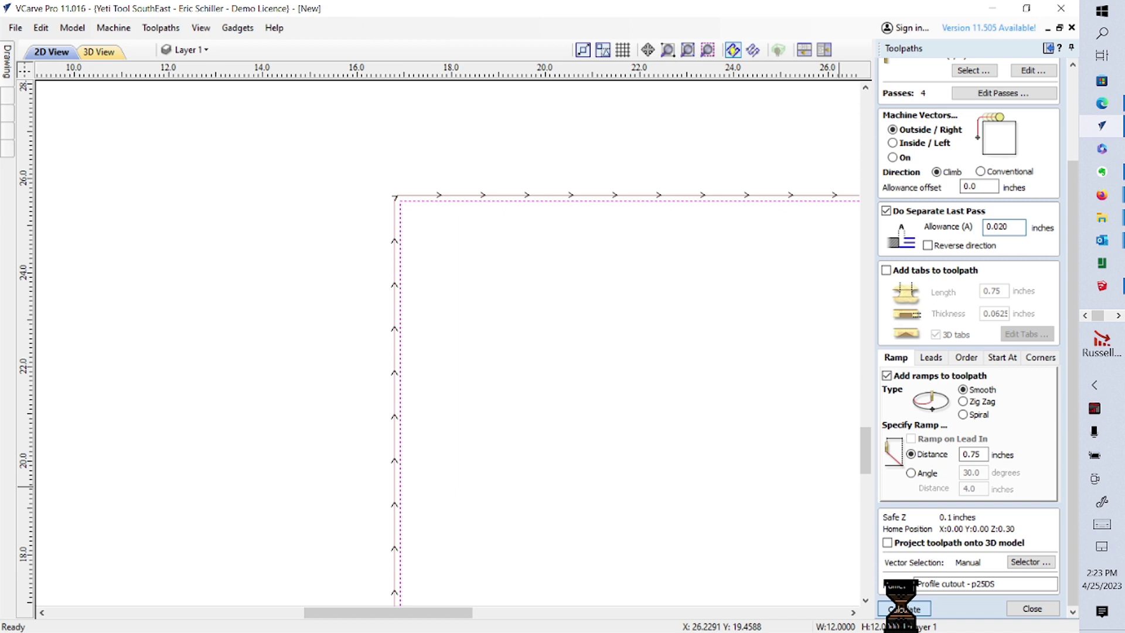
pyautogui.scroll(10, 531, 382)
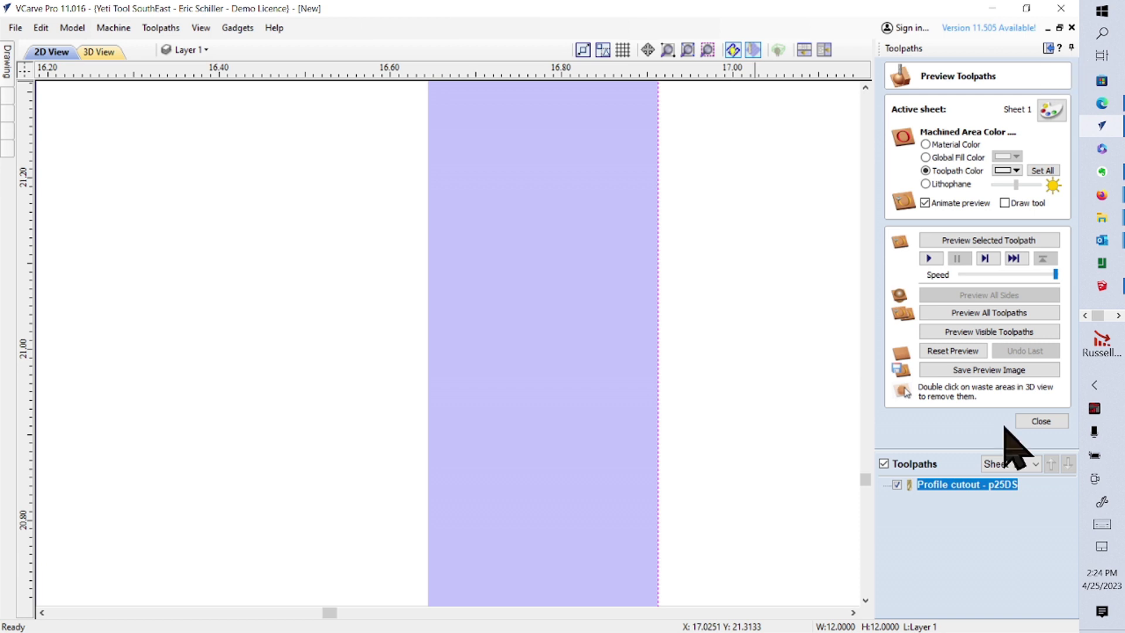
# Rename the cutout with 'sep last pass', then hide it and close the preview.
pyautogui.moveTo(935, 488)
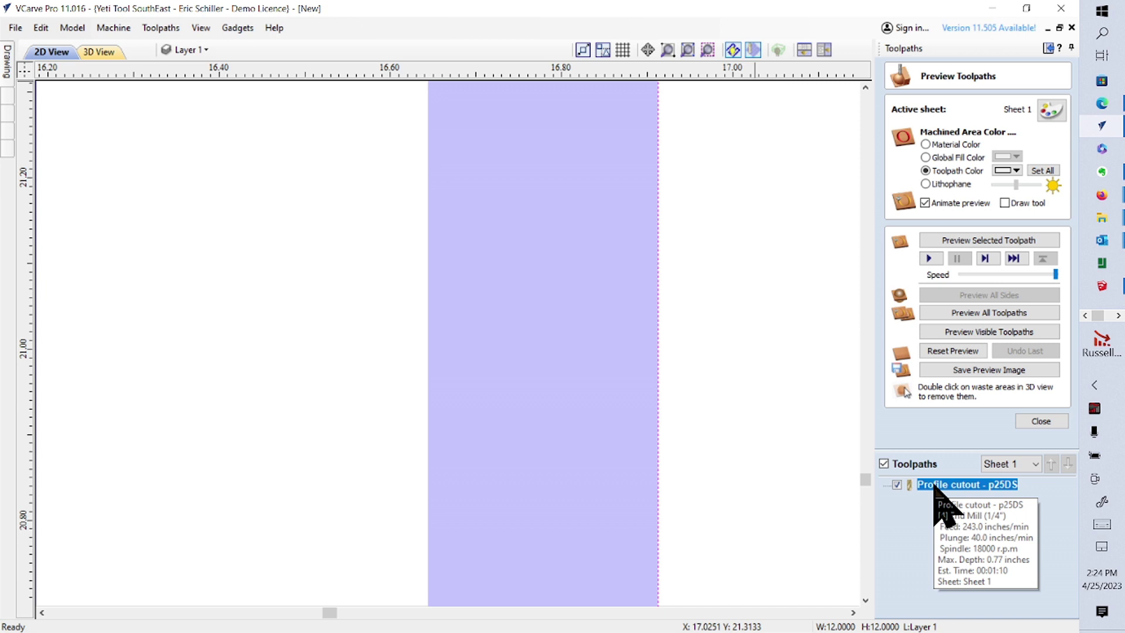
pyautogui.press('Escape')
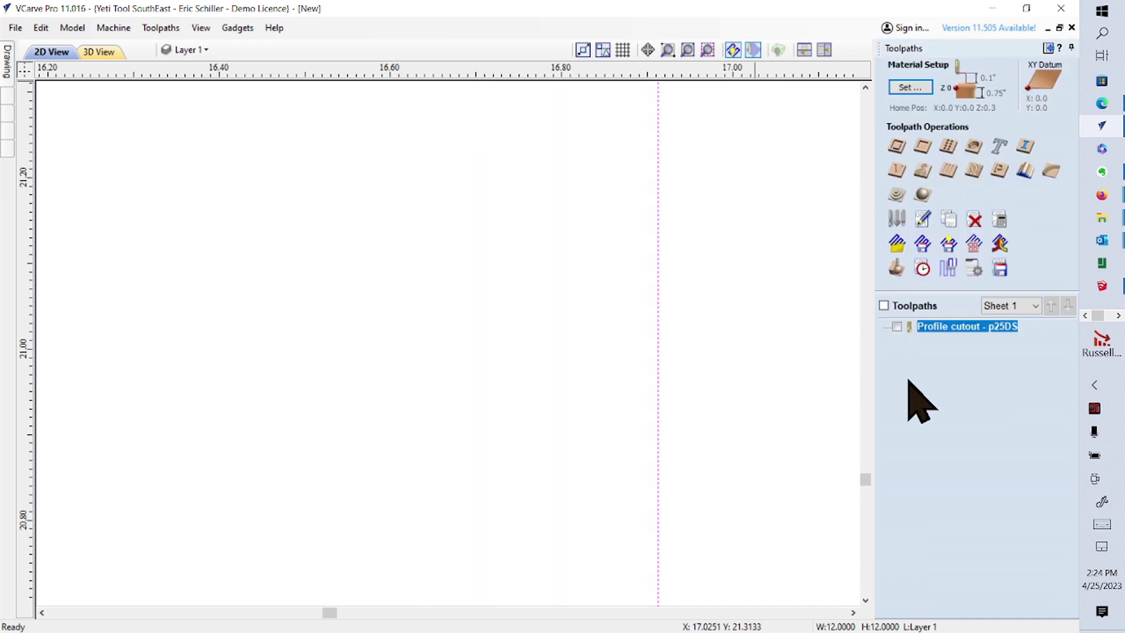
pyautogui.doubleClick(932, 328)
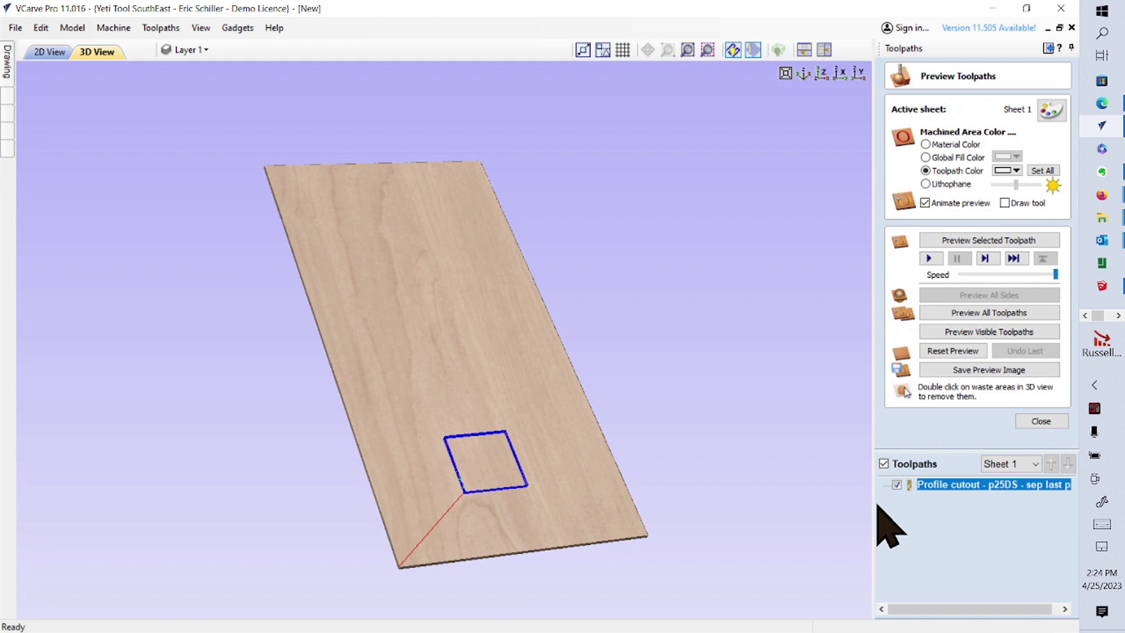
pyautogui.click(896, 484)
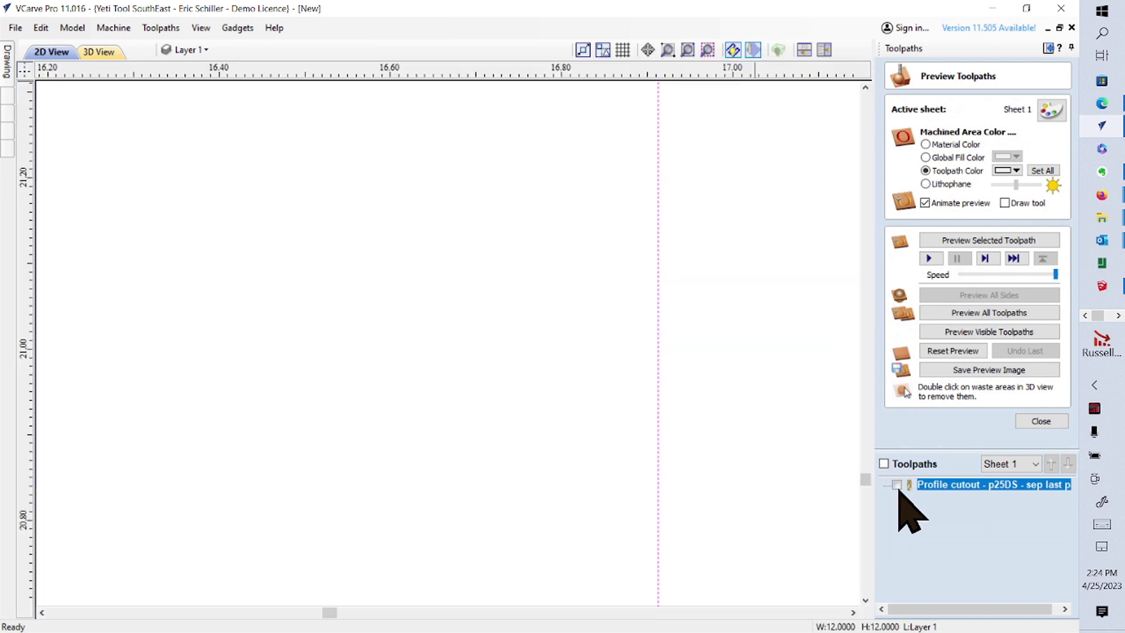
pyautogui.click(1022, 421)
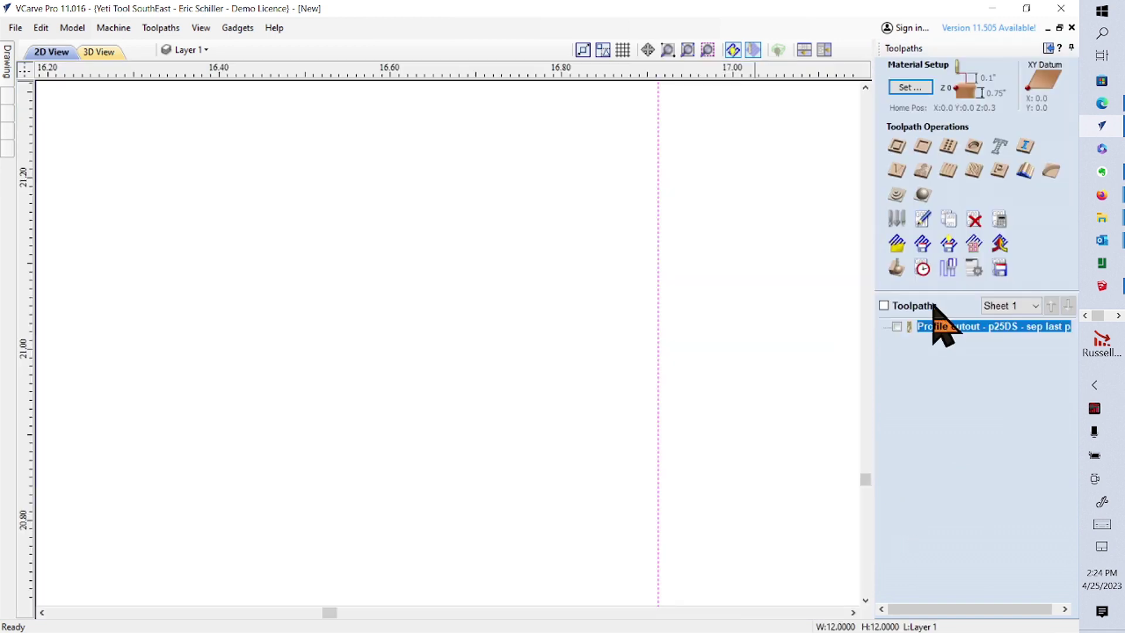
# Start a new 2D profile toolpath with 3 passes and a 0.020 allowance.
pyautogui.click(917, 173)
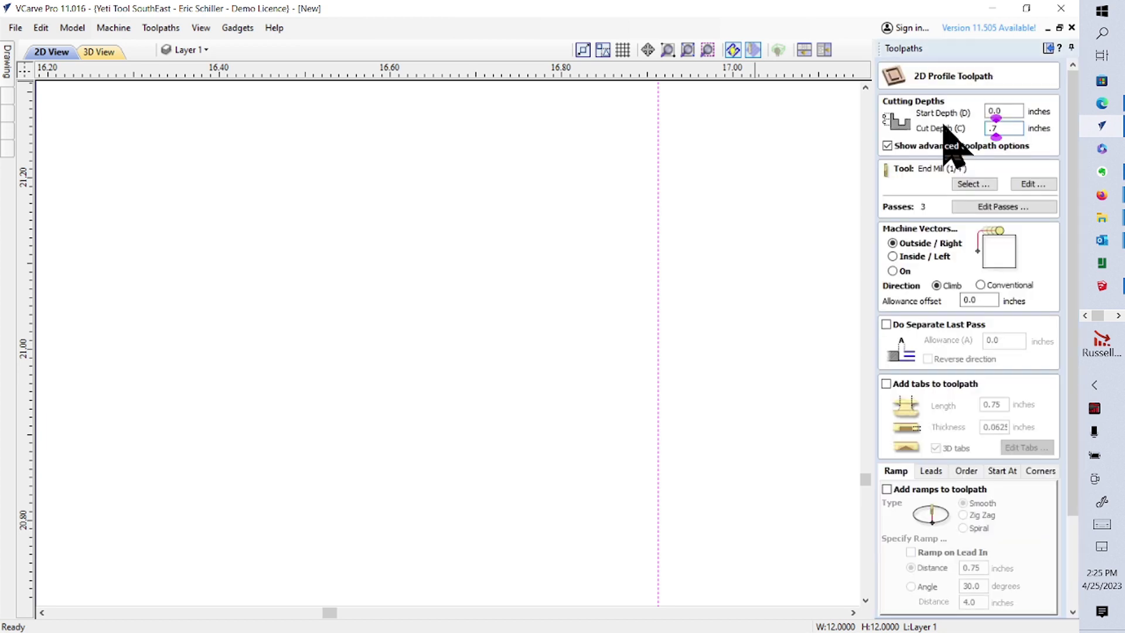
pyautogui.write('3')
pyautogui.write('20')
# Add ramps, name it 'Profile - OUTSIDE p020', and calculate it.
pyautogui.click(886, 489)
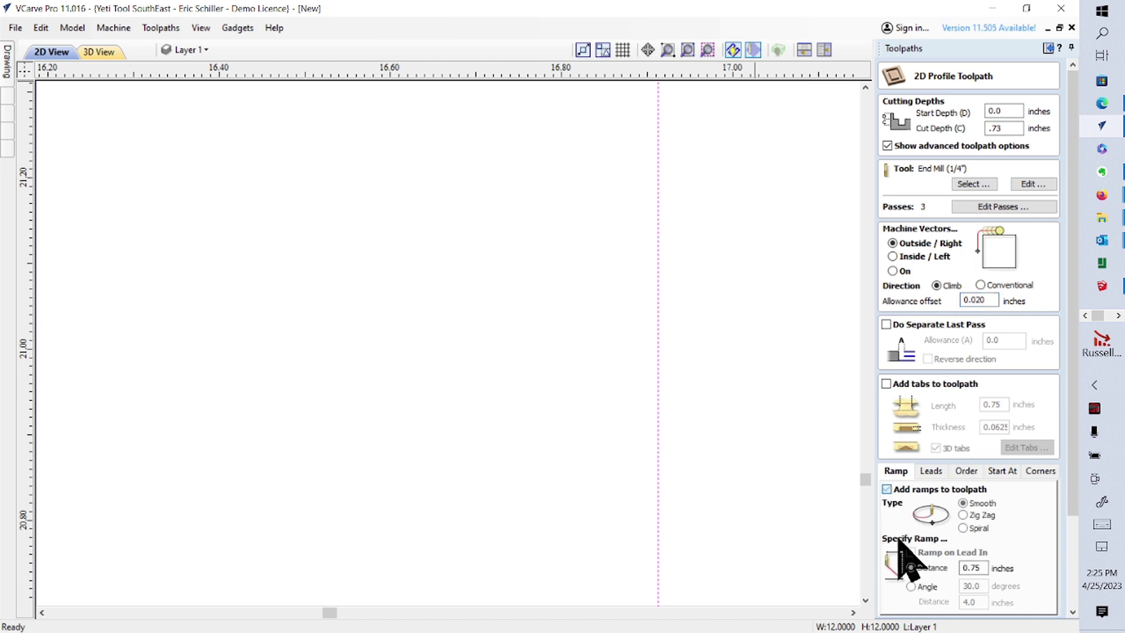
pyautogui.click(1074, 606)
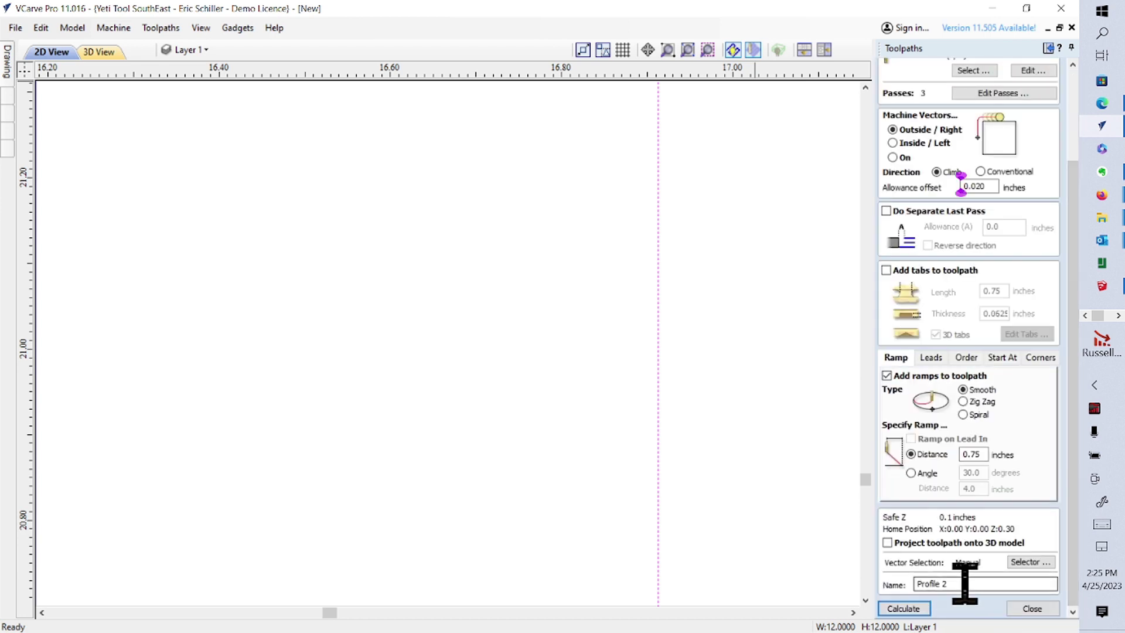
pyautogui.click(962, 583)
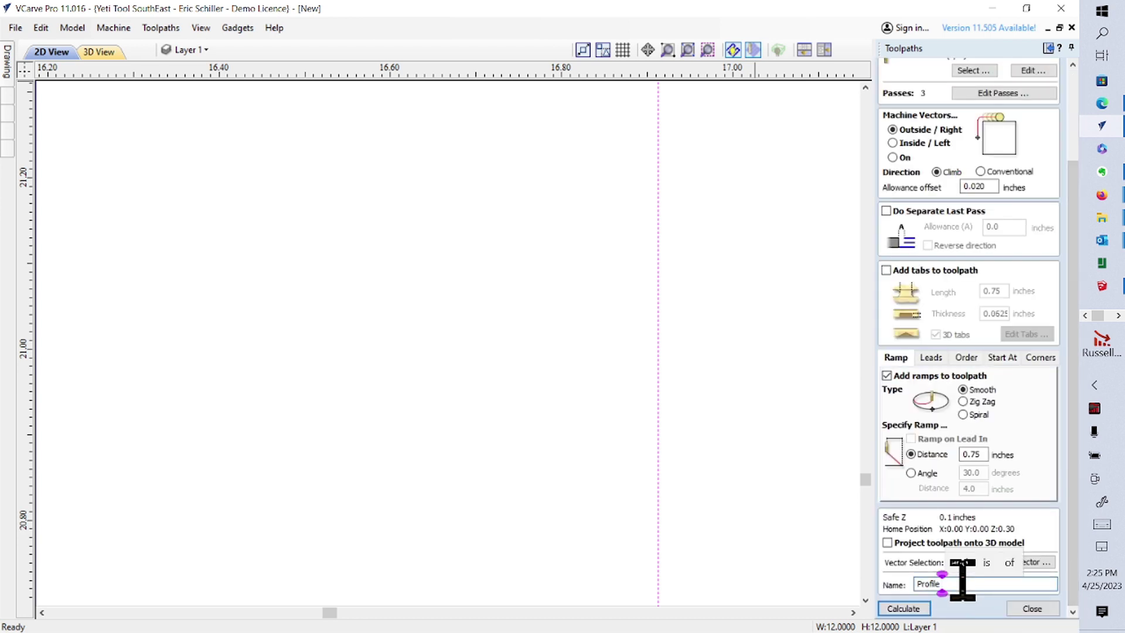
pyautogui.write('-')
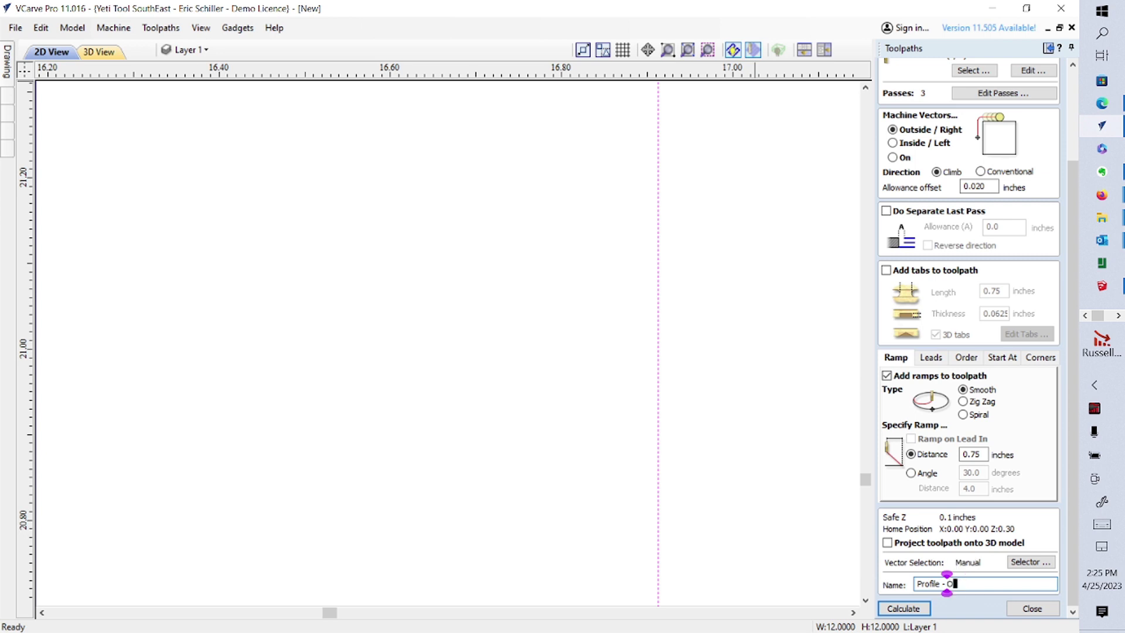
pyautogui.write('OUTSIDE')
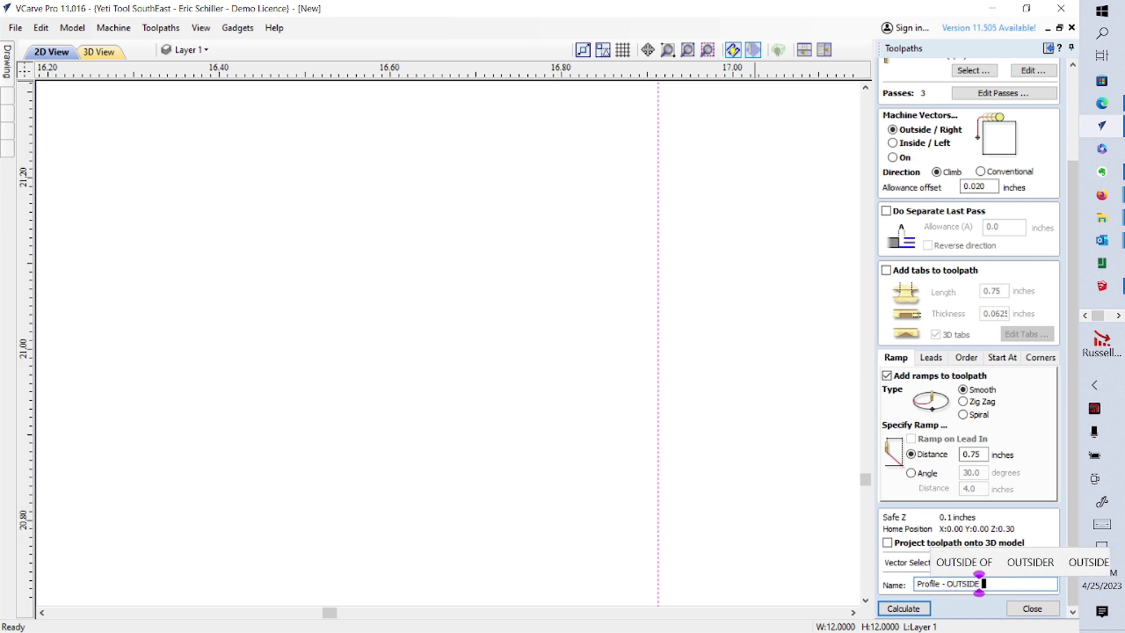
pyautogui.write(' p020')
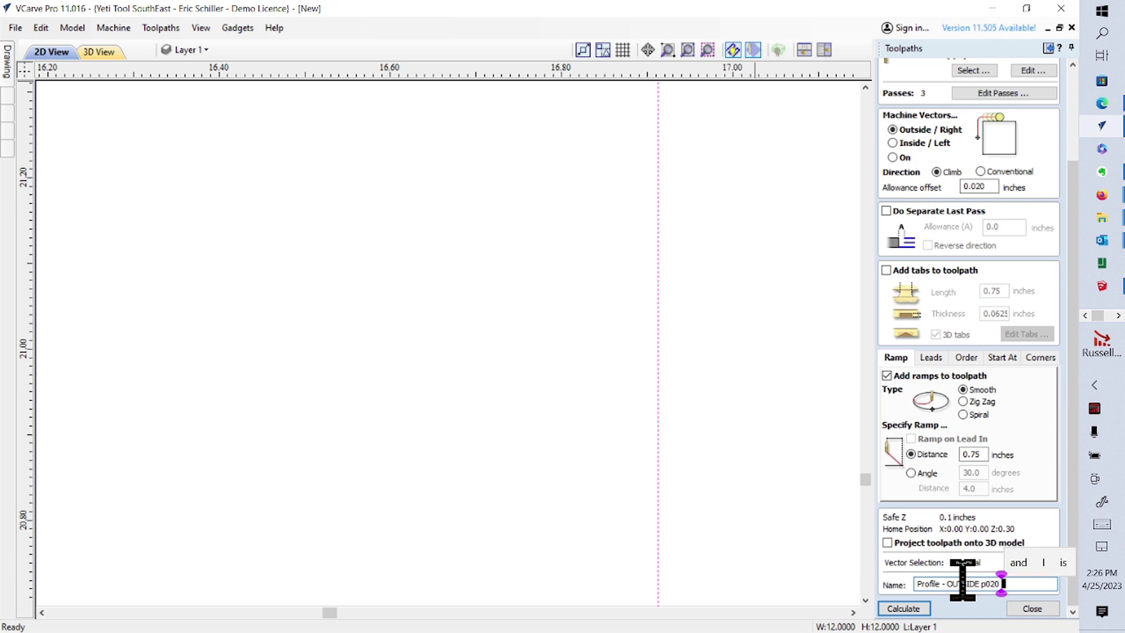
pyautogui.click(907, 610)
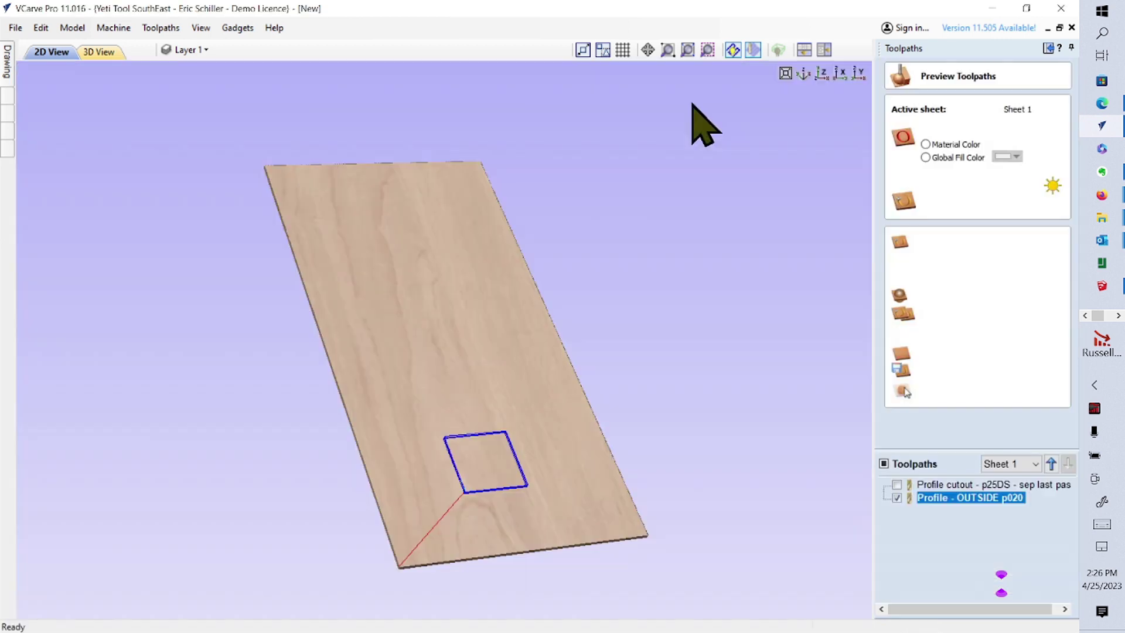
# Compare both toolpaths in 2D, keep only OUTSIDE p020 shown, and close the preview.
pyautogui.click(53, 52)
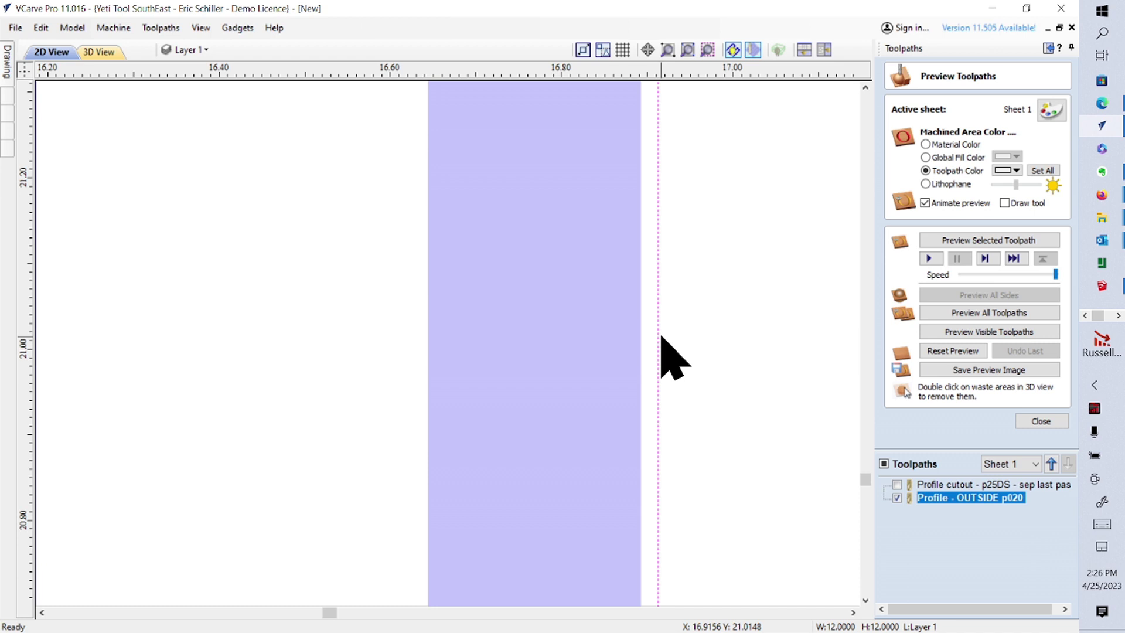
pyautogui.click(897, 485)
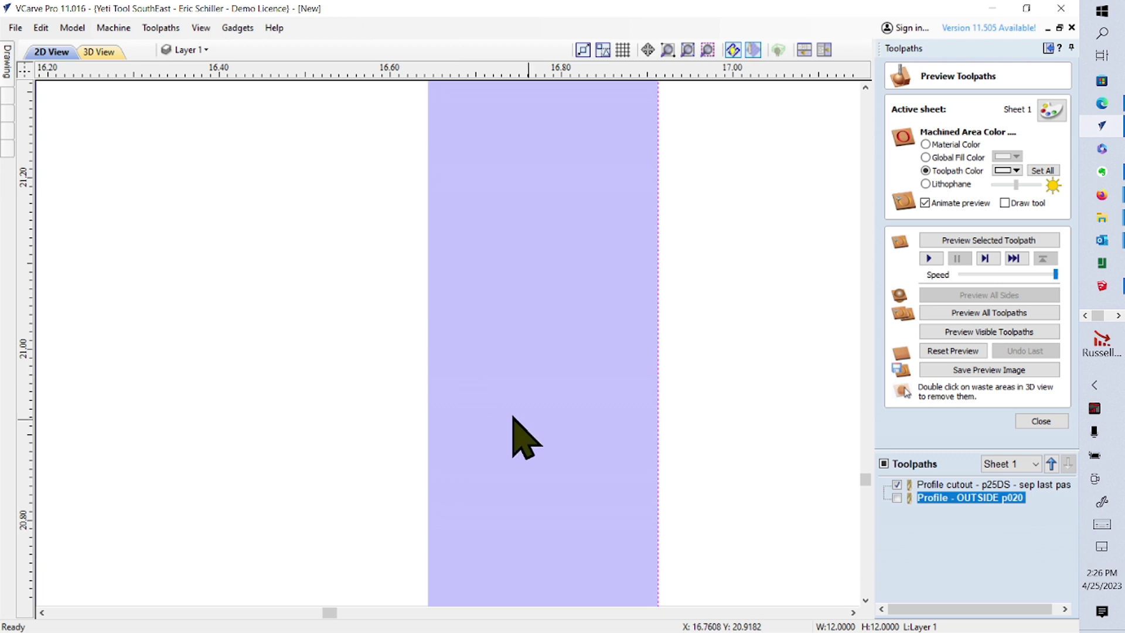
pyautogui.click(897, 485)
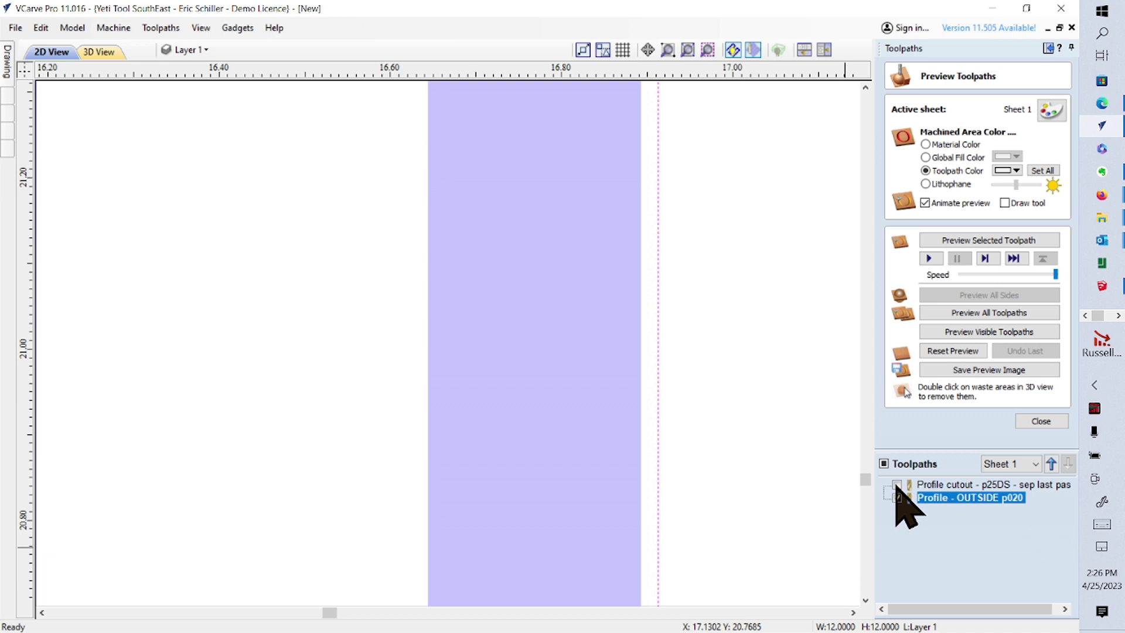
pyautogui.click(896, 485)
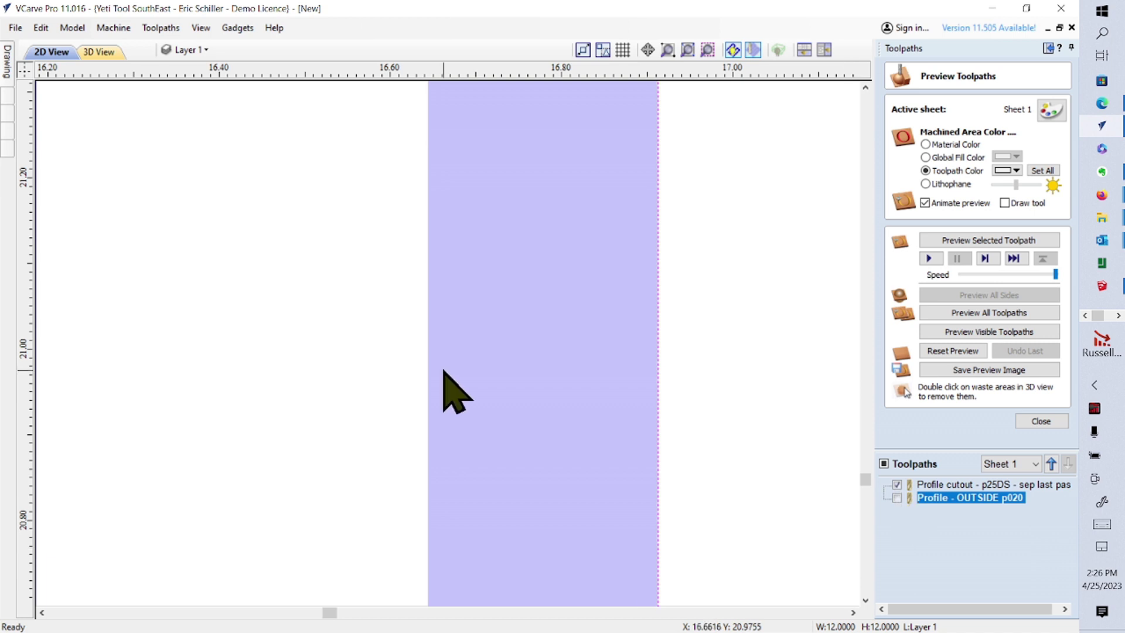
pyautogui.click(896, 498)
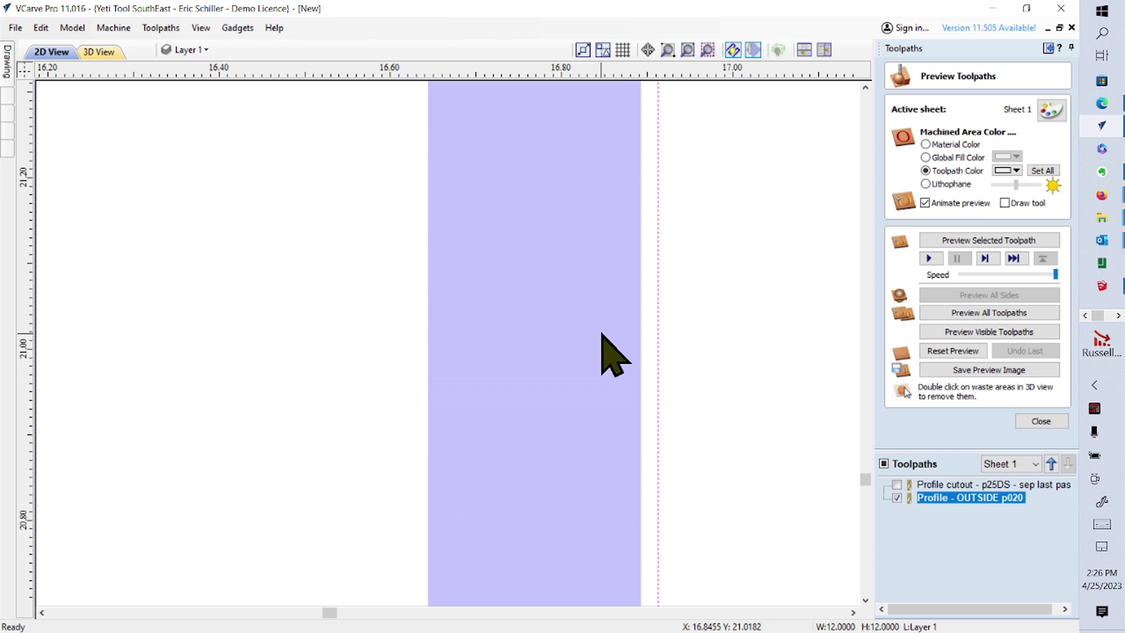
pyautogui.click(1037, 423)
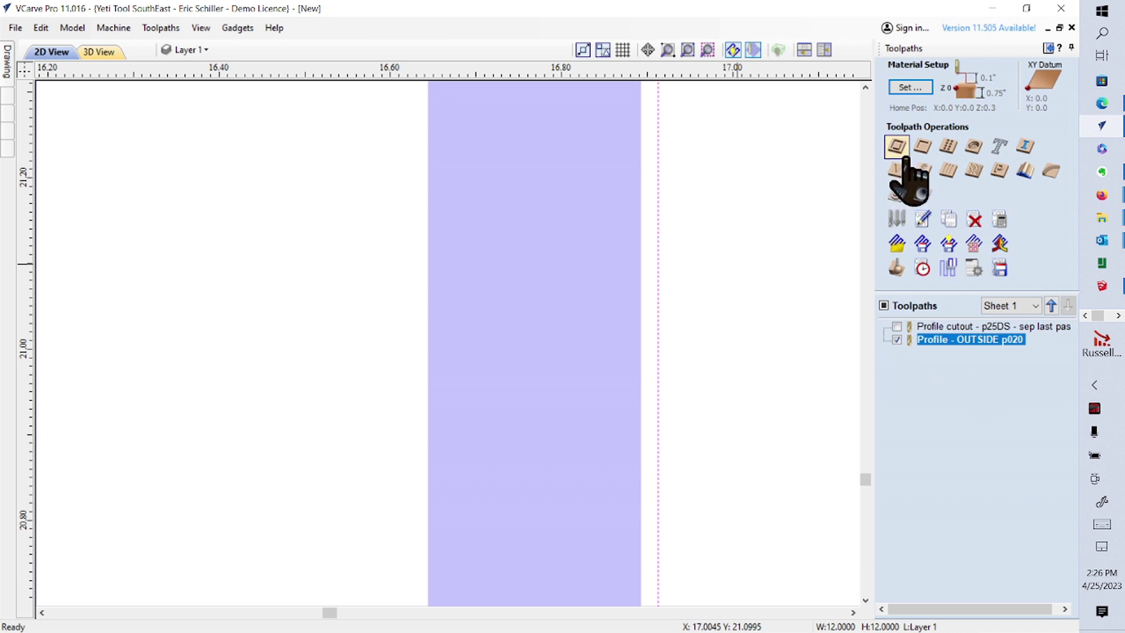
pyautogui.click(898, 147)
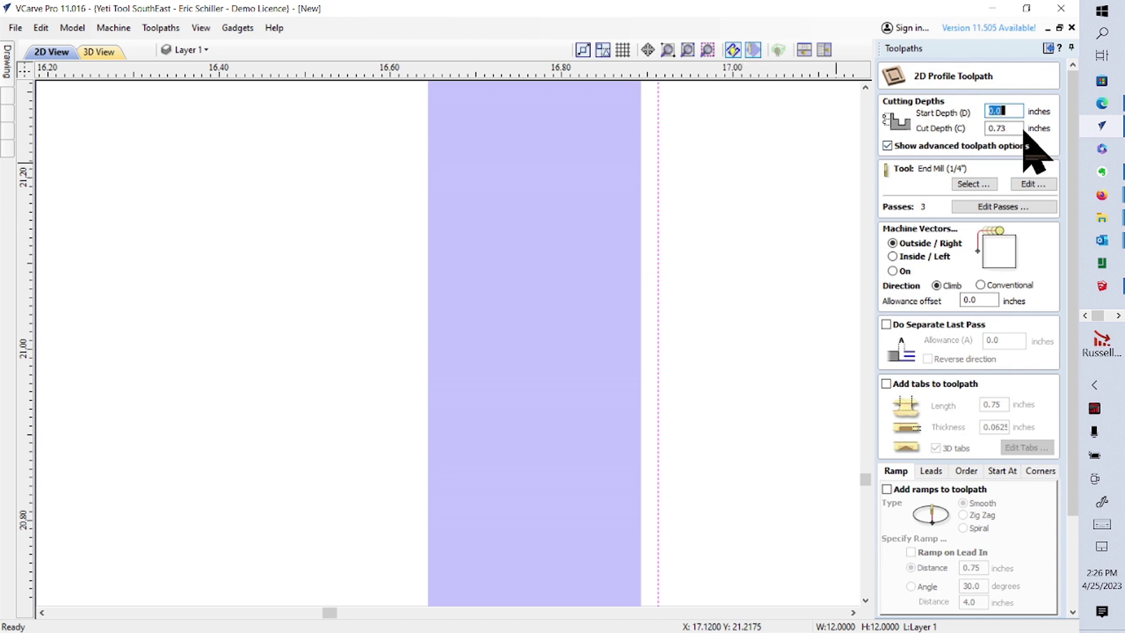
# Set the profile cut depth to 0.77 inches, cut in a single pass.
pyautogui.press('Tab')
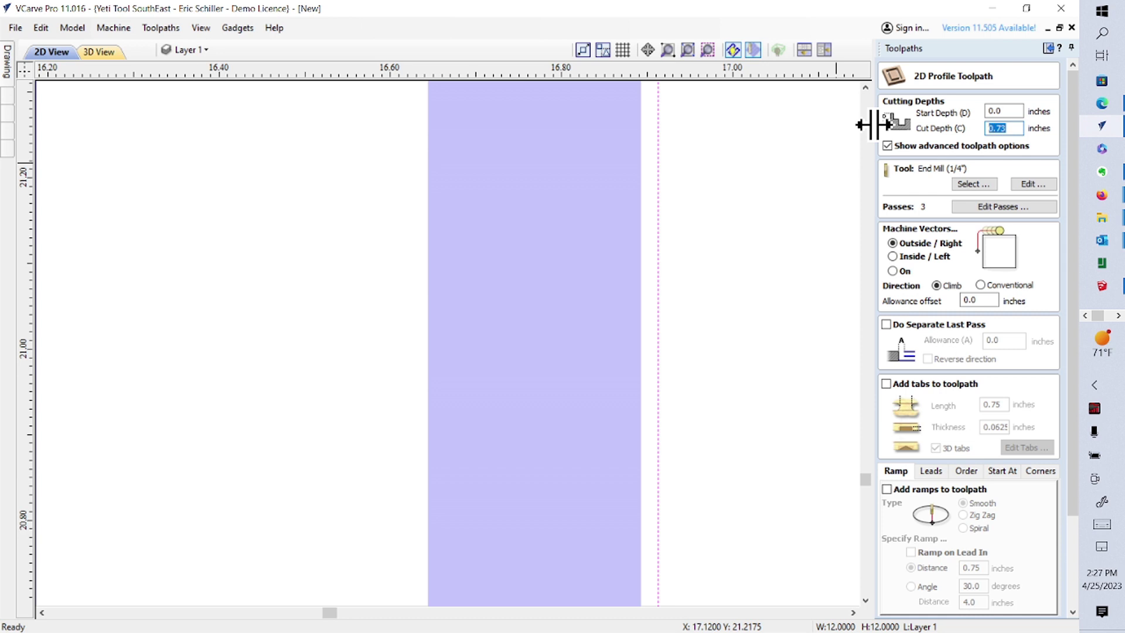
pyautogui.write('.77')
pyautogui.click(970, 208)
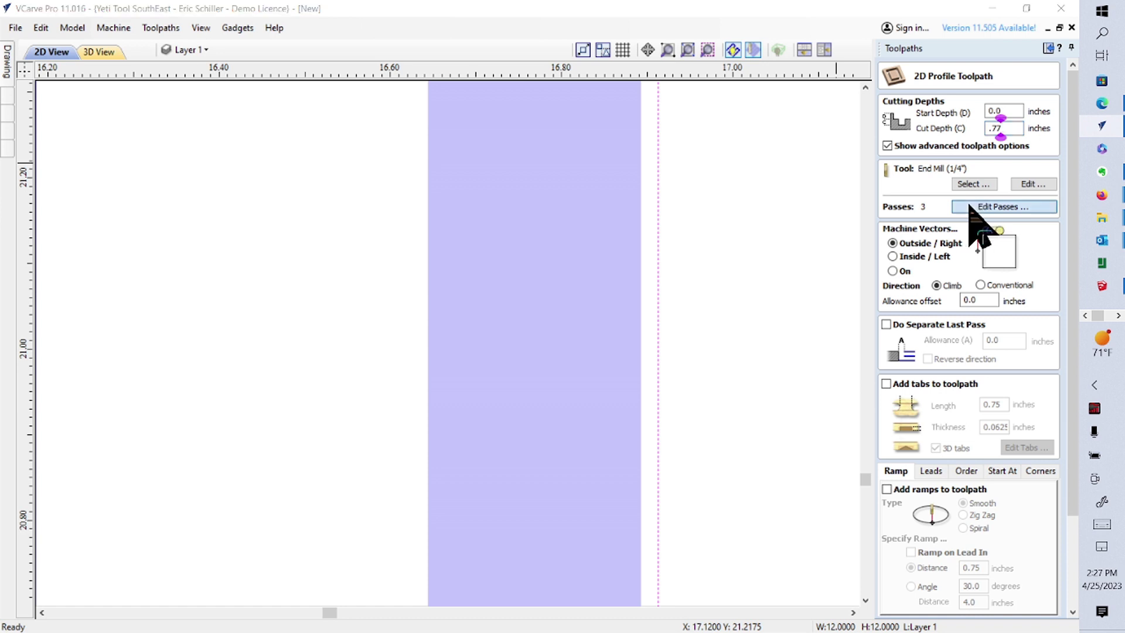
pyautogui.click(544, 484)
pyautogui.click(545, 484)
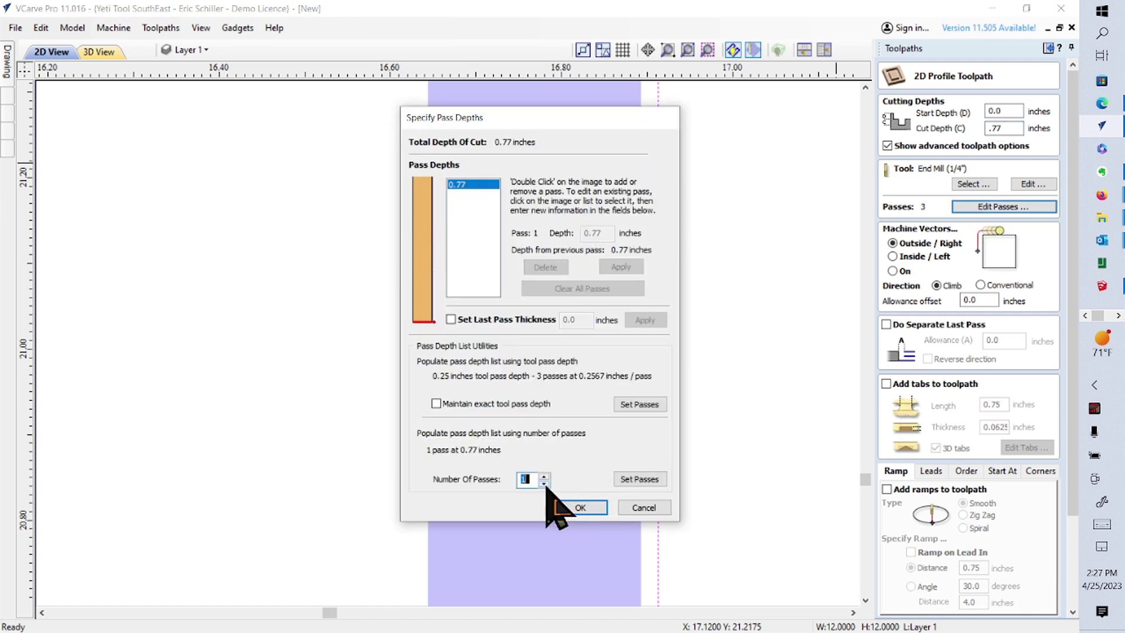
pyautogui.click(586, 507)
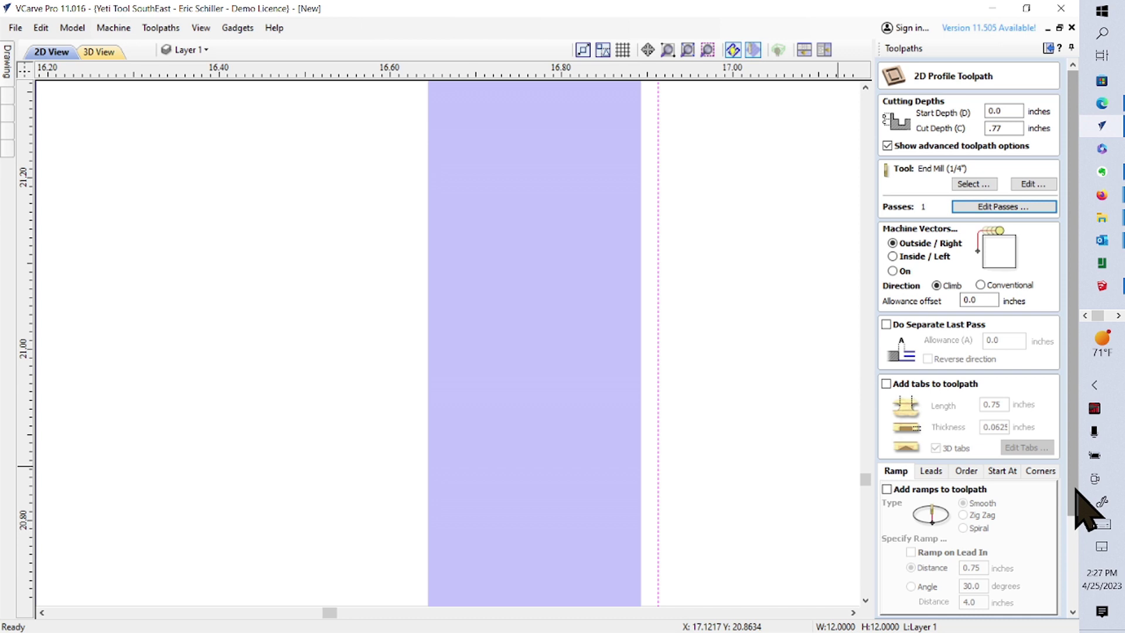
# Name the toolpath 'Profile final pass p020 deep and up to vector' and calculate it, accepting the cut-through warning.
pyautogui.moveTo(1074, 489); pyautogui.dragTo(1074, 580)
pyautogui.press('BackSpace')
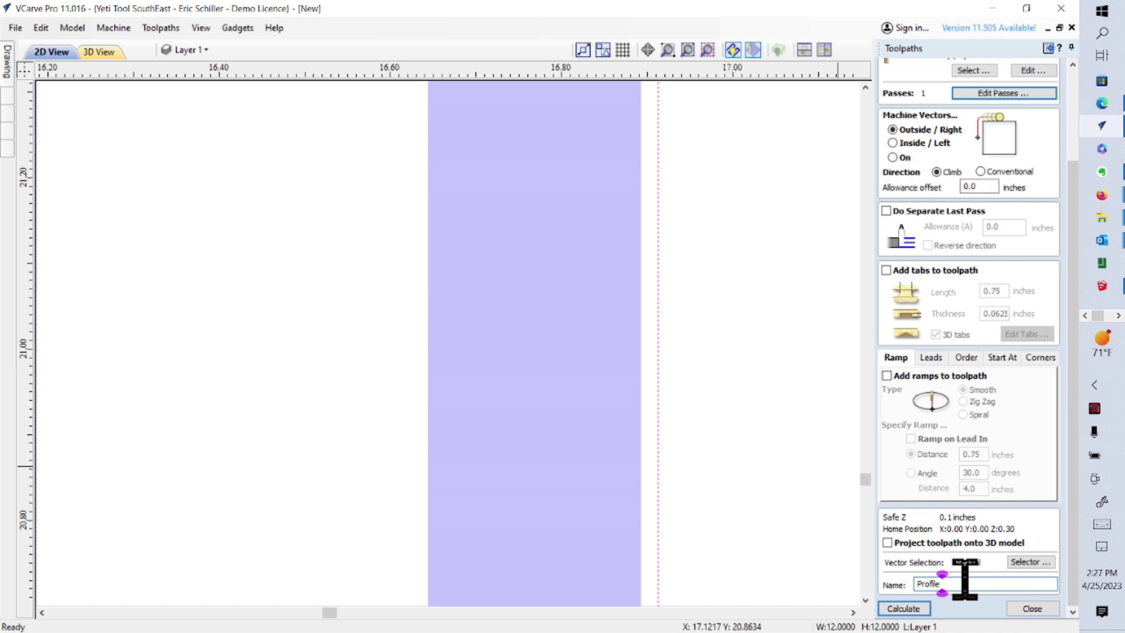
pyautogui.write('final pass p020 deep and')
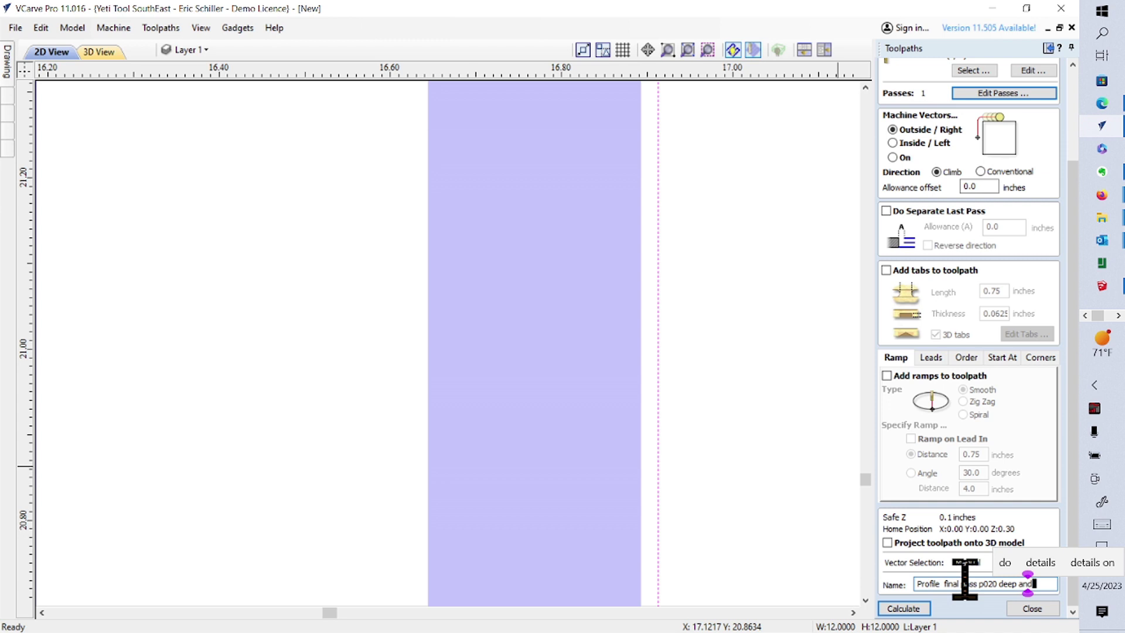
pyautogui.write('up to vecto')
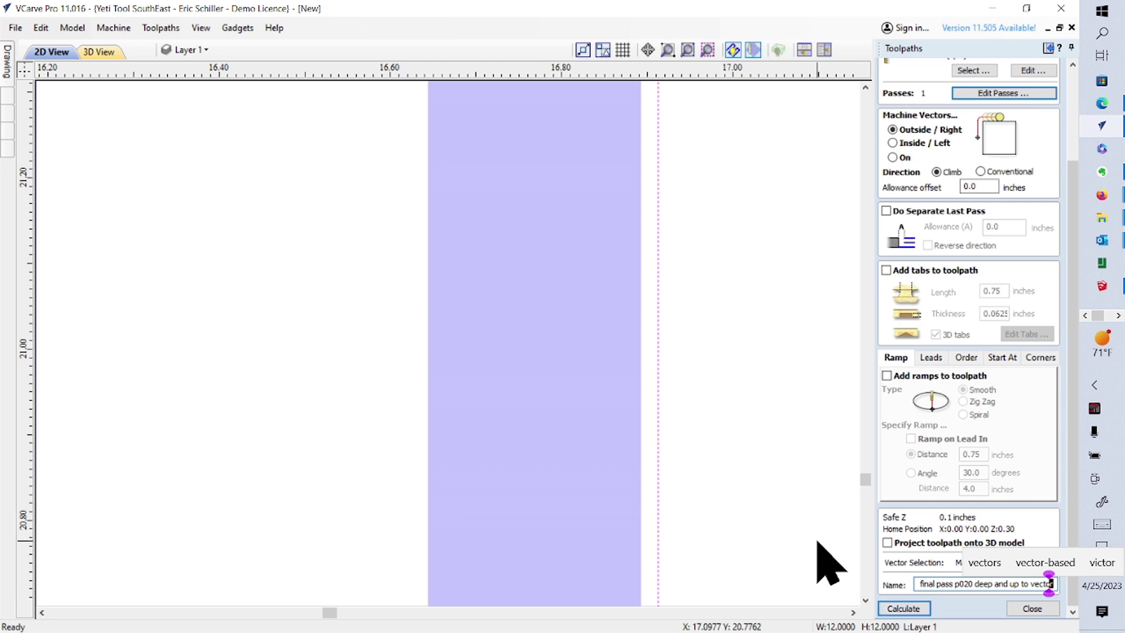
pyautogui.write('r')
pyautogui.click(903, 608)
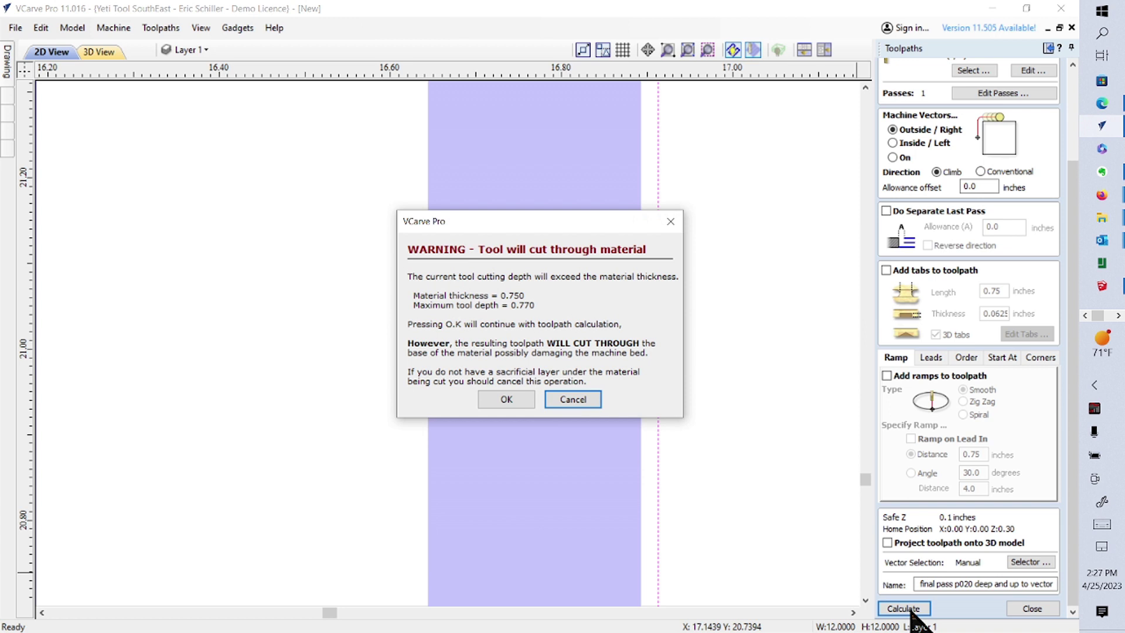
pyautogui.click(513, 397)
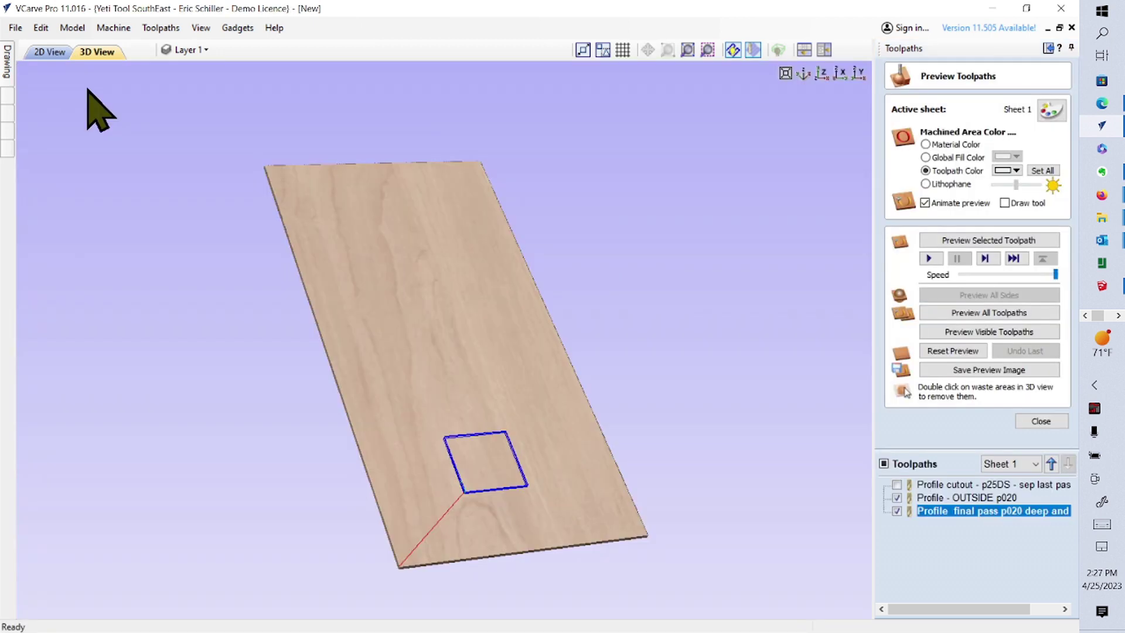
pyautogui.press('F2')
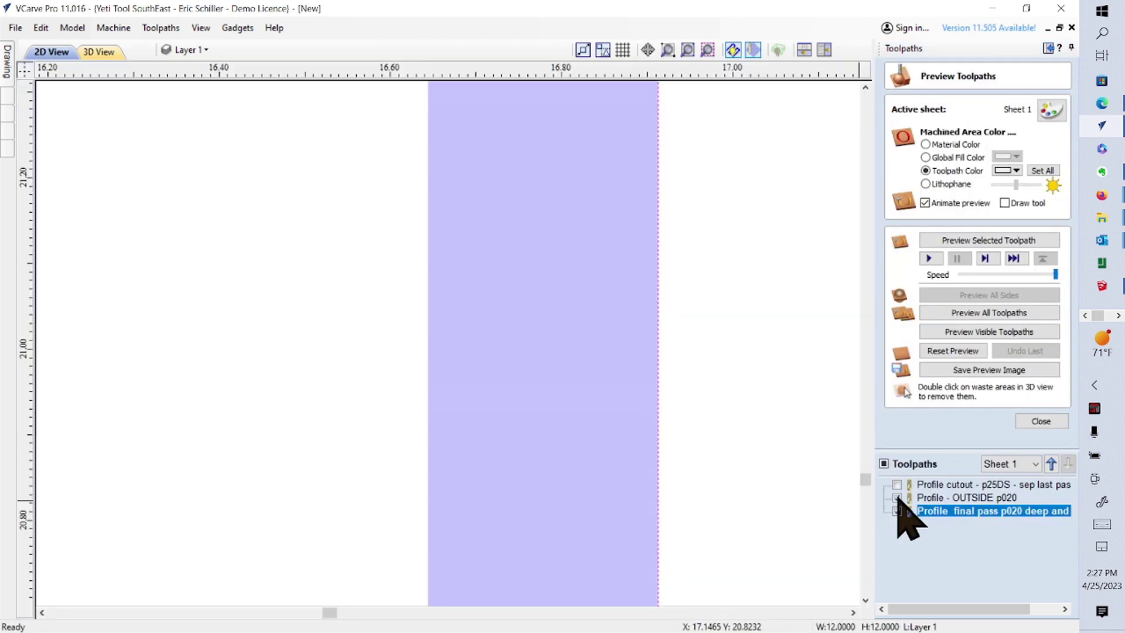
# In 2D view, compare the OUTSIDE p020 and final-pass previews alone and together, then hide all toolpaths.
pyautogui.click(896, 499)
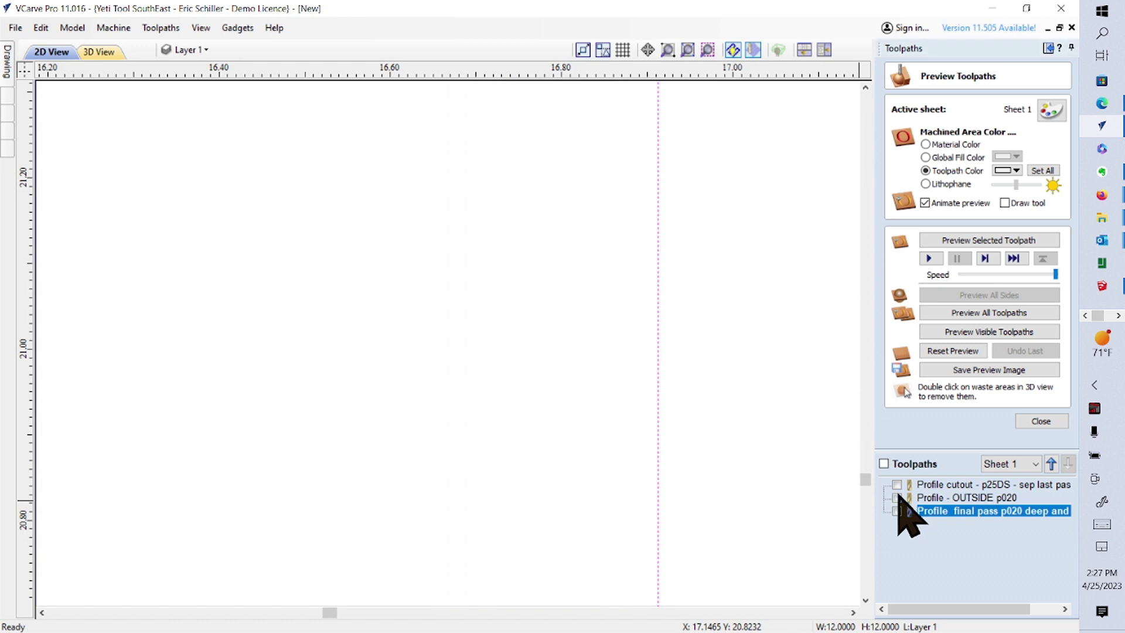
pyautogui.click(897, 497)
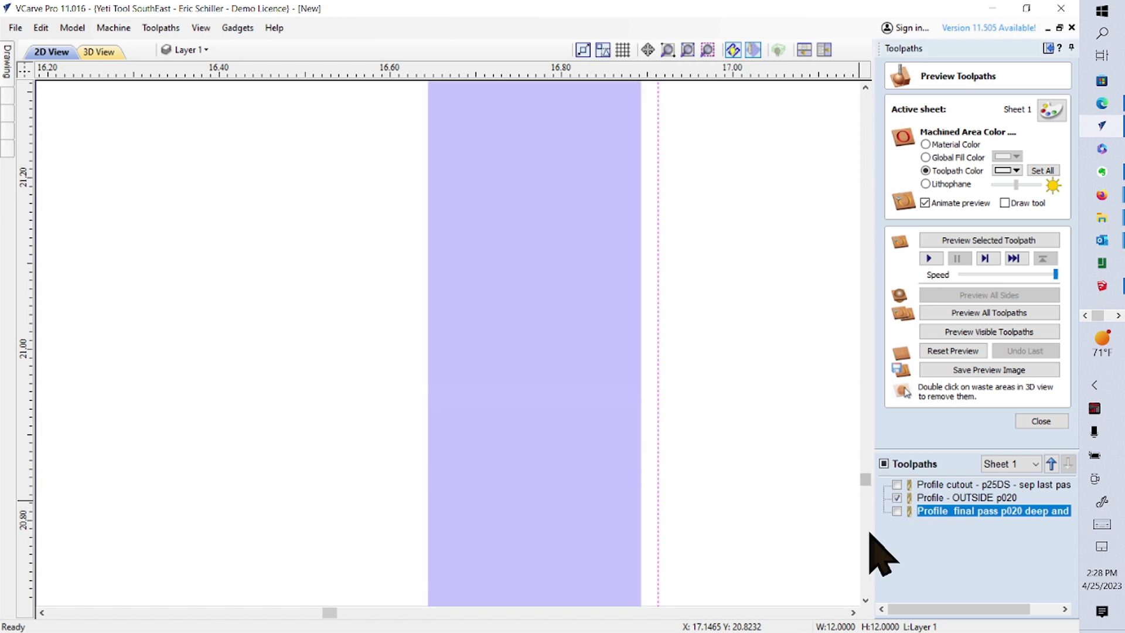
pyautogui.click(900, 510)
pyautogui.click(897, 510)
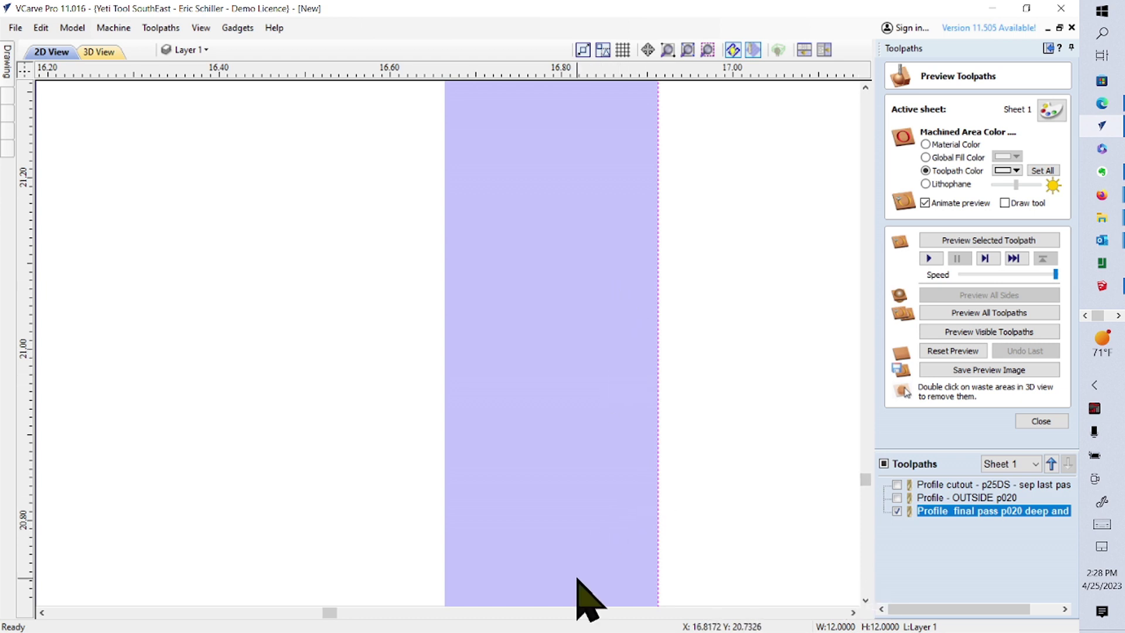
pyautogui.click(897, 497)
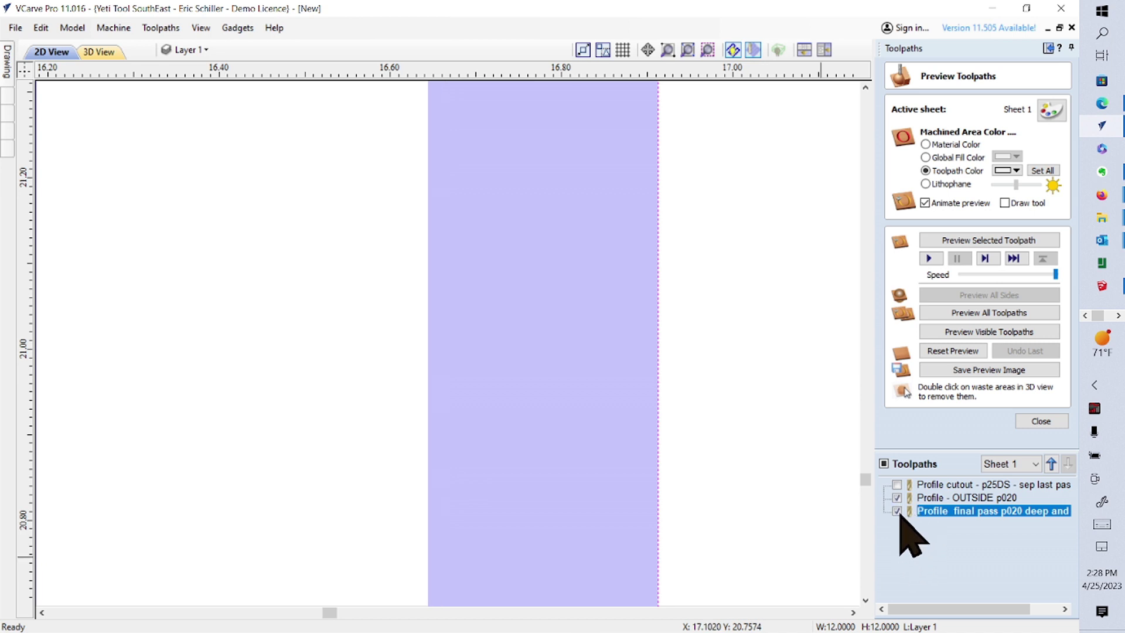
pyautogui.click(897, 511)
pyautogui.click(897, 497)
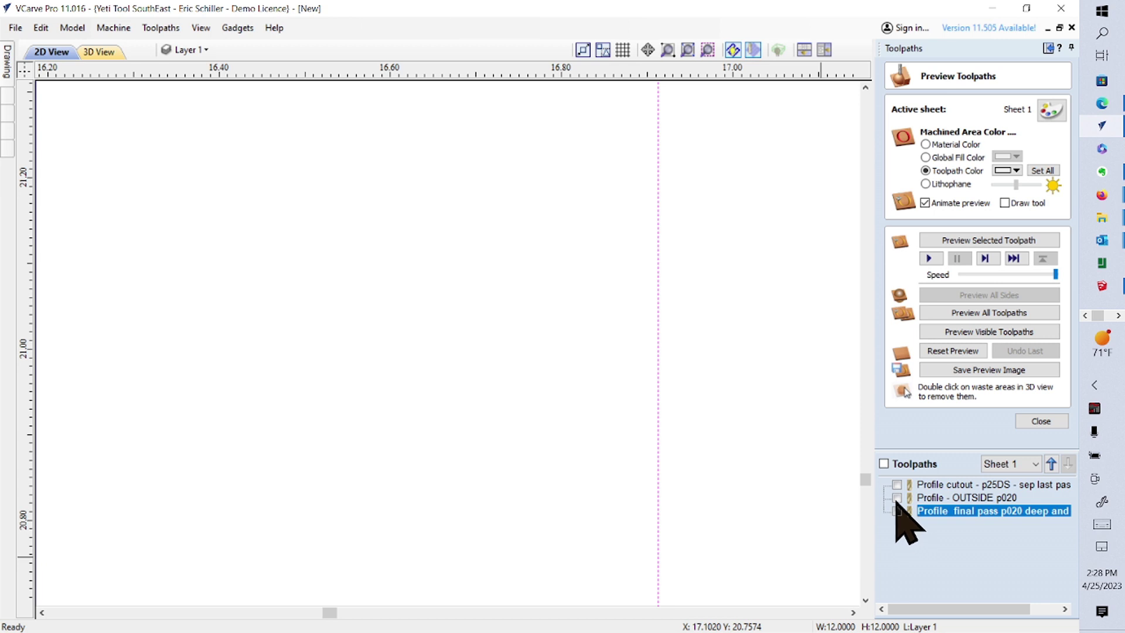